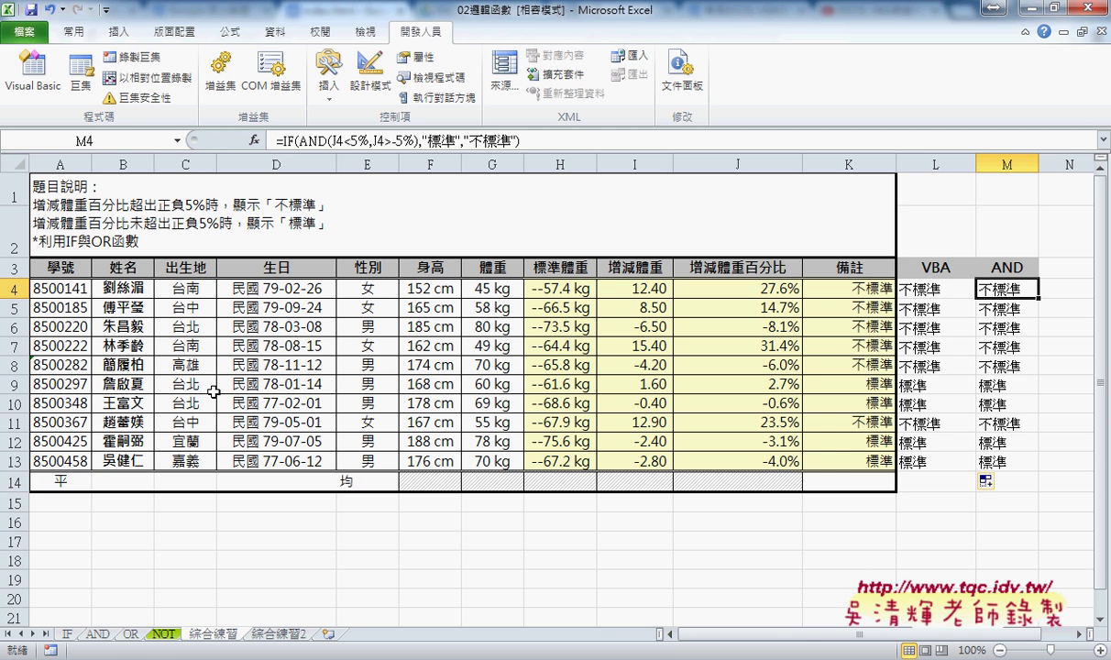
- Select rows 9–10, check the formula behind the K9 remark, then select row 9
{"action": "left_click_drag", "start_coordinate": [13, 384], "coordinate": [13, 403]}
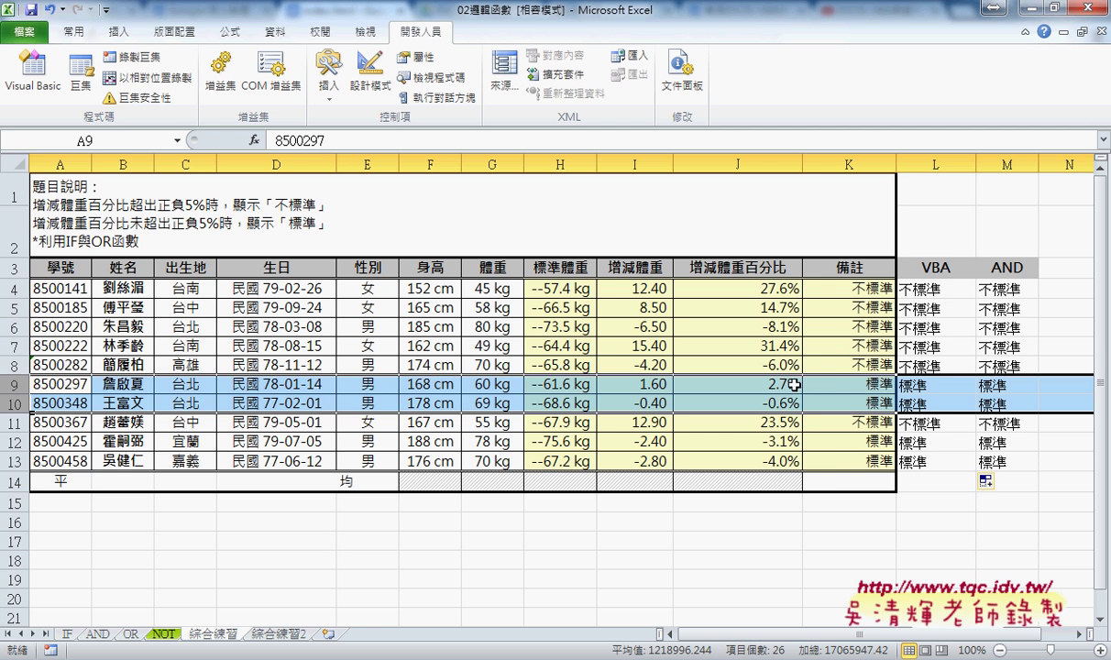
{"action": "left_click", "coordinate": [868, 386]}
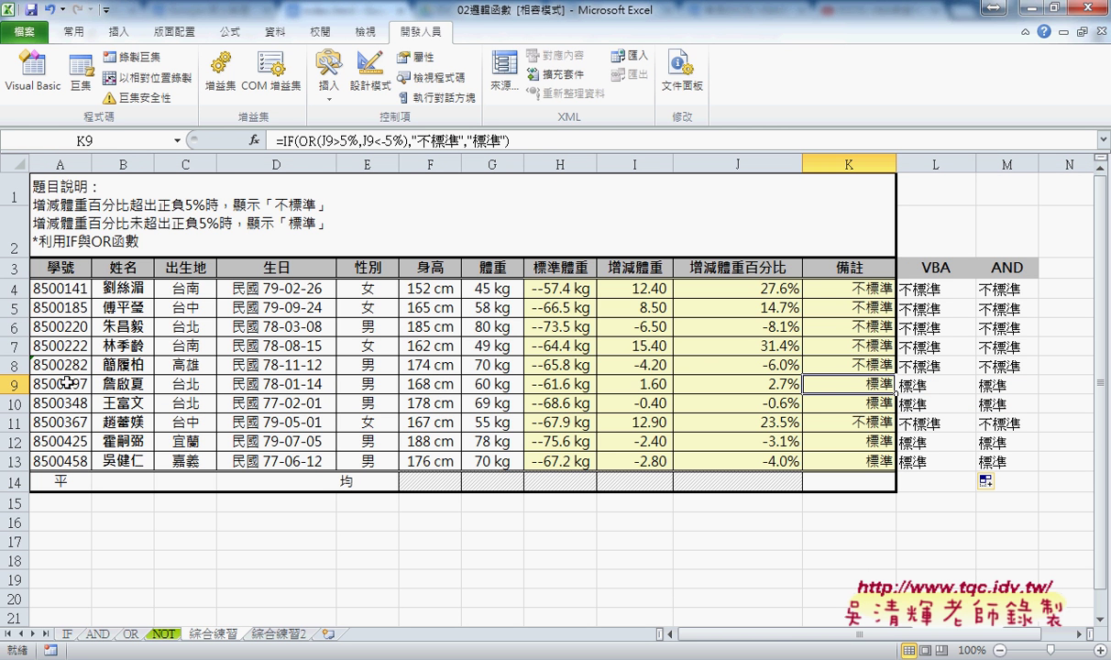
{"action": "left_click", "coordinate": [17, 386]}
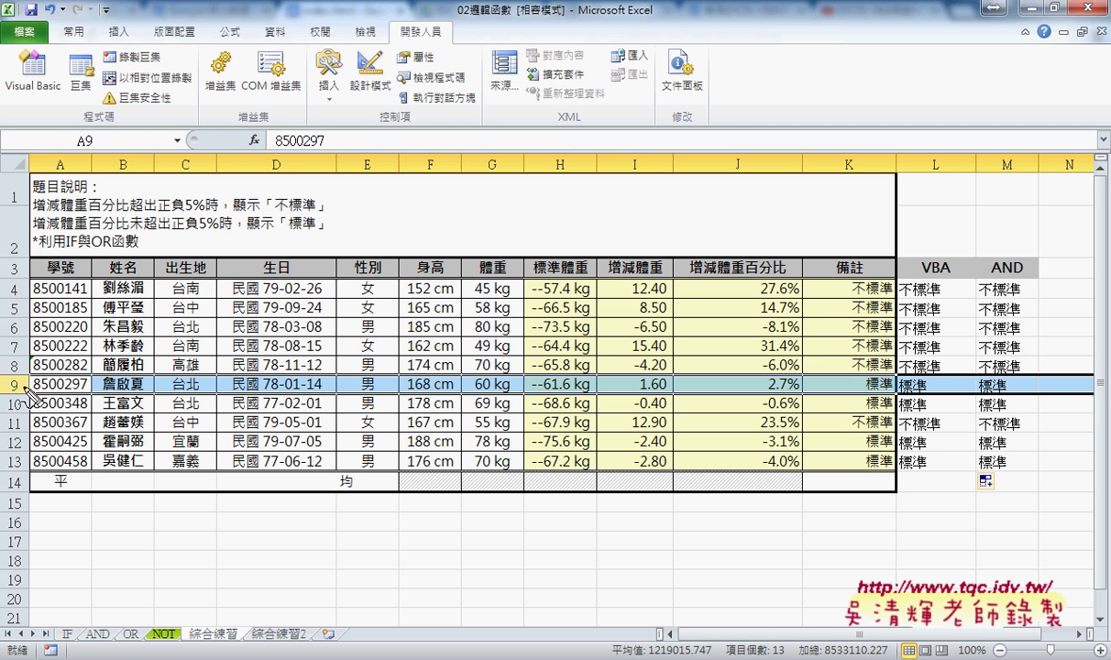
- Handwrite "Rows(9).Delete" in red ink above the table
{"action": "mouse_move", "coordinate": [427, 184]}
{"action": "left_mouse_down"}
{"action": "mouse_move", "coordinate": [429, 251]}
{"action": "mouse_move", "coordinate": [428, 218]}
{"action": "mouse_move", "coordinate": [451, 241]}
{"action": "mouse_move", "coordinate": [465, 226]}
{"action": "mouse_move", "coordinate": [493, 235]}
{"action": "mouse_move", "coordinate": [508, 220]}
{"action": "mouse_move", "coordinate": [514, 240]}
{"action": "left_mouse_up"}
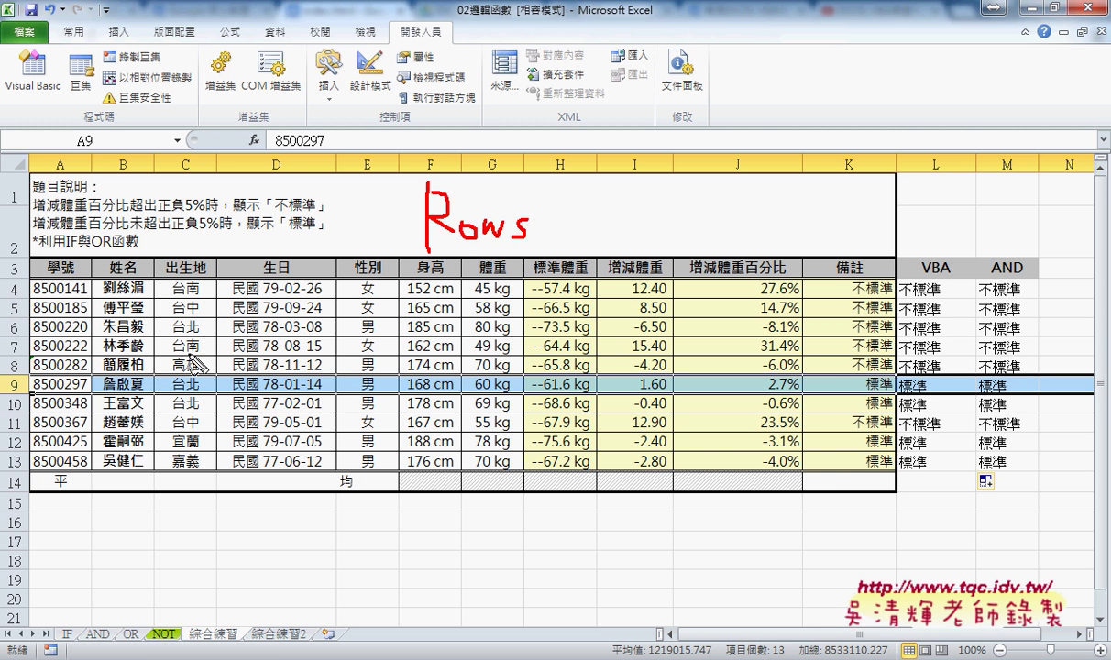
{"action": "left_click_drag", "start_coordinate": [573, 210], "coordinate": [553, 246]}
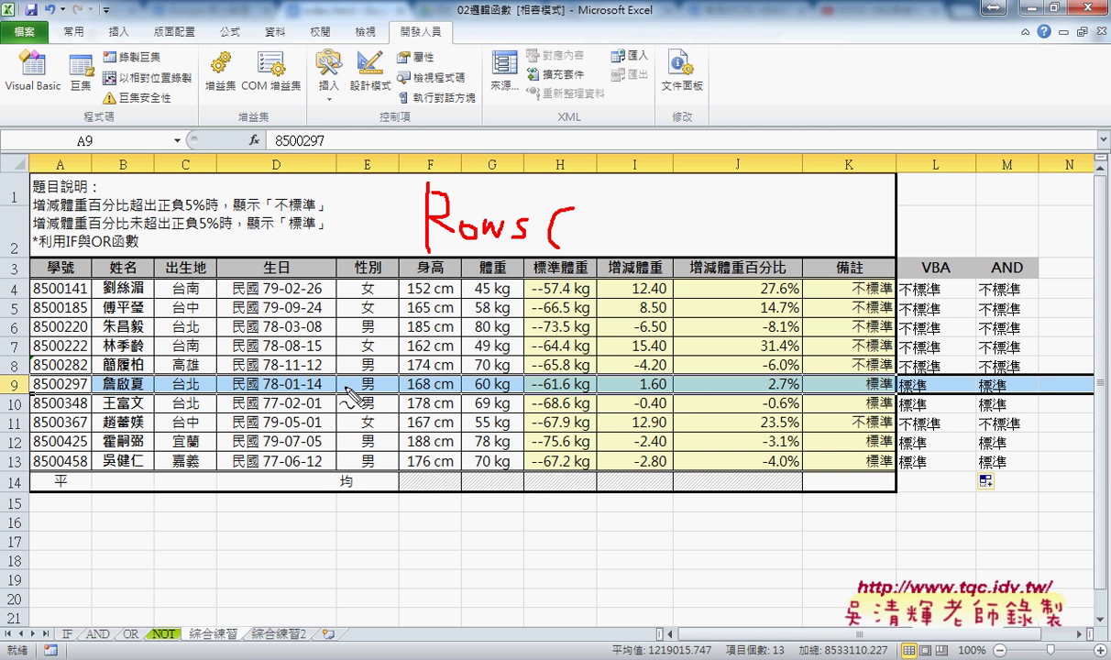
{"action": "left_click_drag", "start_coordinate": [604, 206], "coordinate": [598, 252]}
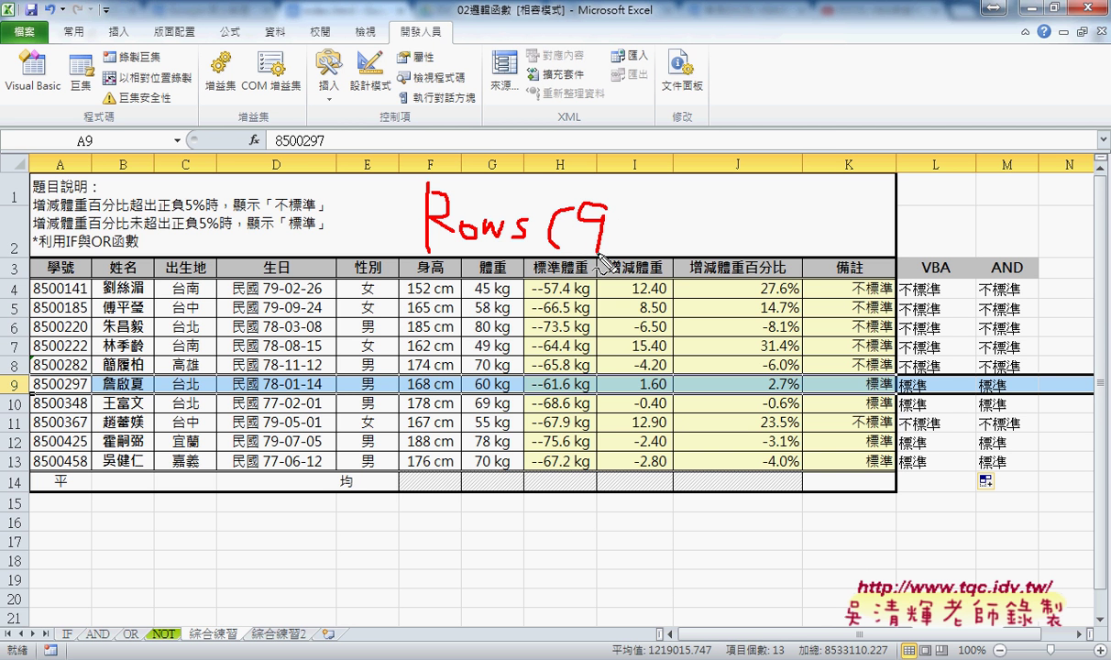
{"action": "left_click_drag", "start_coordinate": [620, 203], "coordinate": [621, 255]}
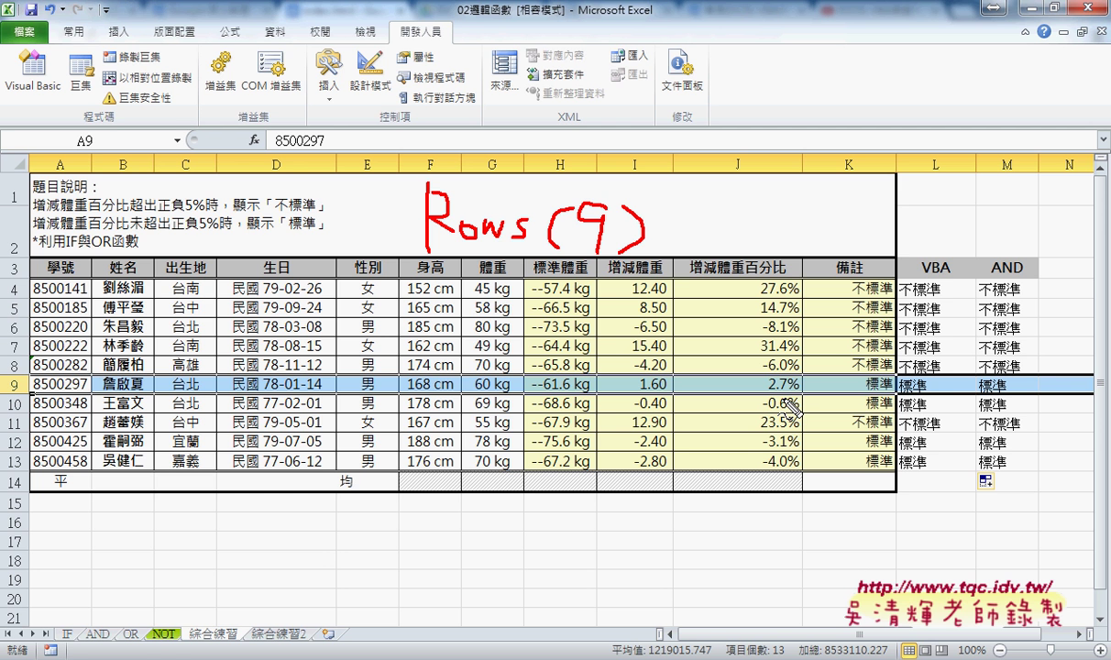
{"action": "left_click", "coordinate": [650, 248]}
{"action": "mouse_move", "coordinate": [663, 190]}
{"action": "left_mouse_down"}
{"action": "mouse_move", "coordinate": [663, 249]}
{"action": "mouse_move", "coordinate": [685, 209]}
{"action": "mouse_move", "coordinate": [675, 248]}
{"action": "mouse_move", "coordinate": [697, 240]}
{"action": "left_mouse_up"}
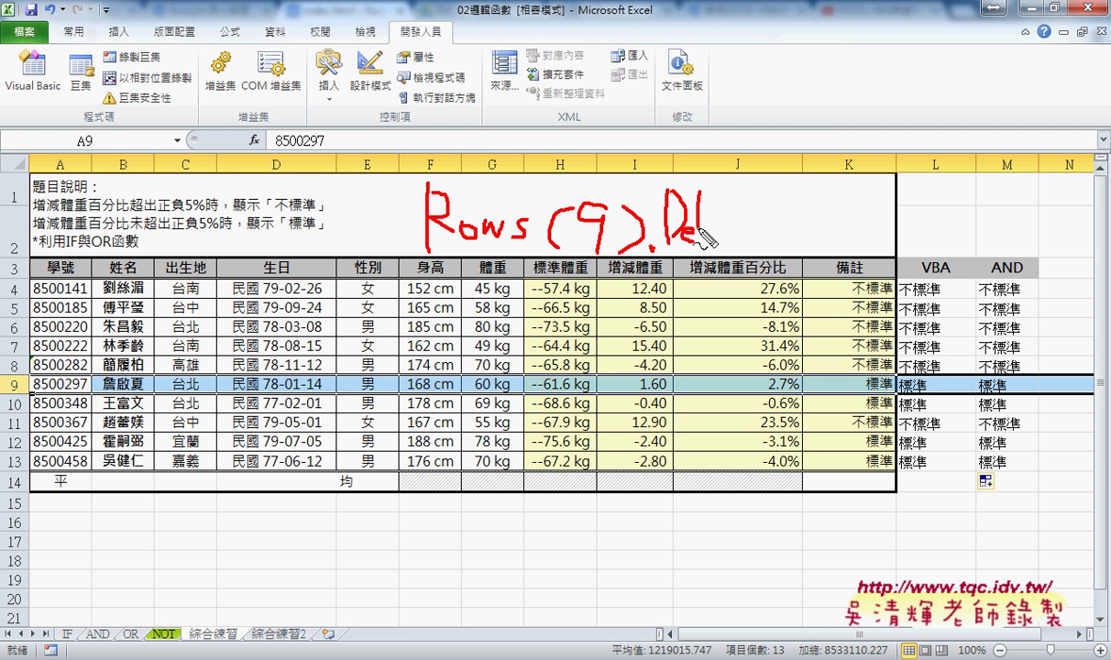
{"action": "left_click_drag", "start_coordinate": [699, 191], "coordinate": [700, 240]}
{"action": "mouse_move", "coordinate": [707, 235]}
{"action": "left_mouse_down"}
{"action": "mouse_move", "coordinate": [755, 216]}
{"action": "mouse_move", "coordinate": [739, 247]}
{"action": "mouse_move", "coordinate": [768, 236]}
{"action": "left_mouse_up"}
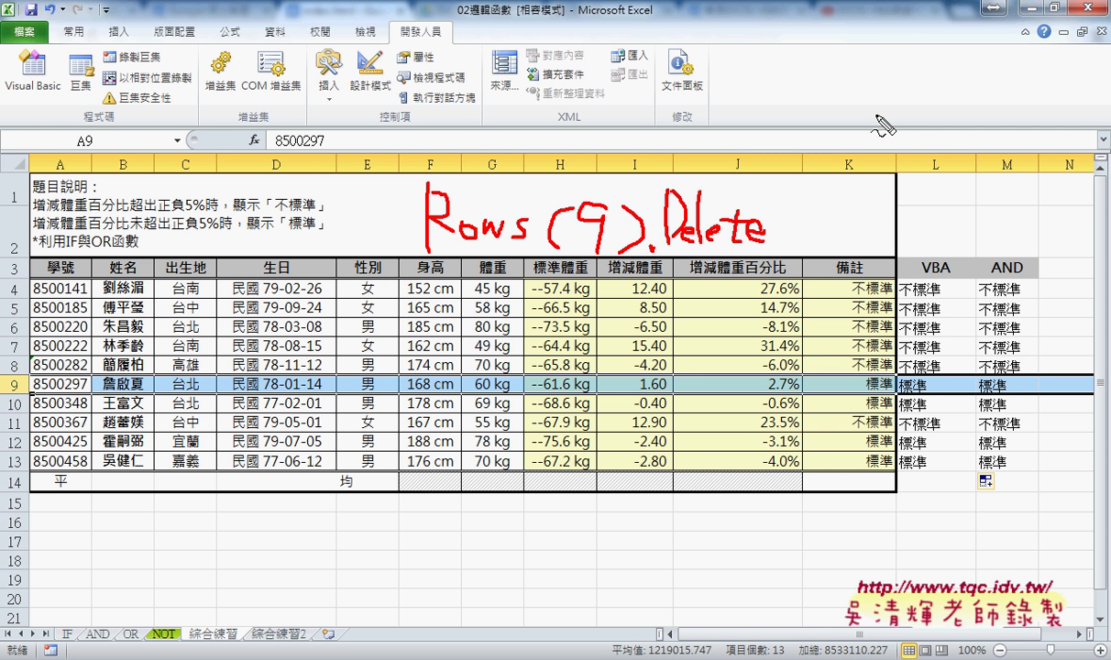
- Clear the red ink and copy the 綜合練習 sheet in front of 綜合練習2
{"action": "key", "text": "Escape"}
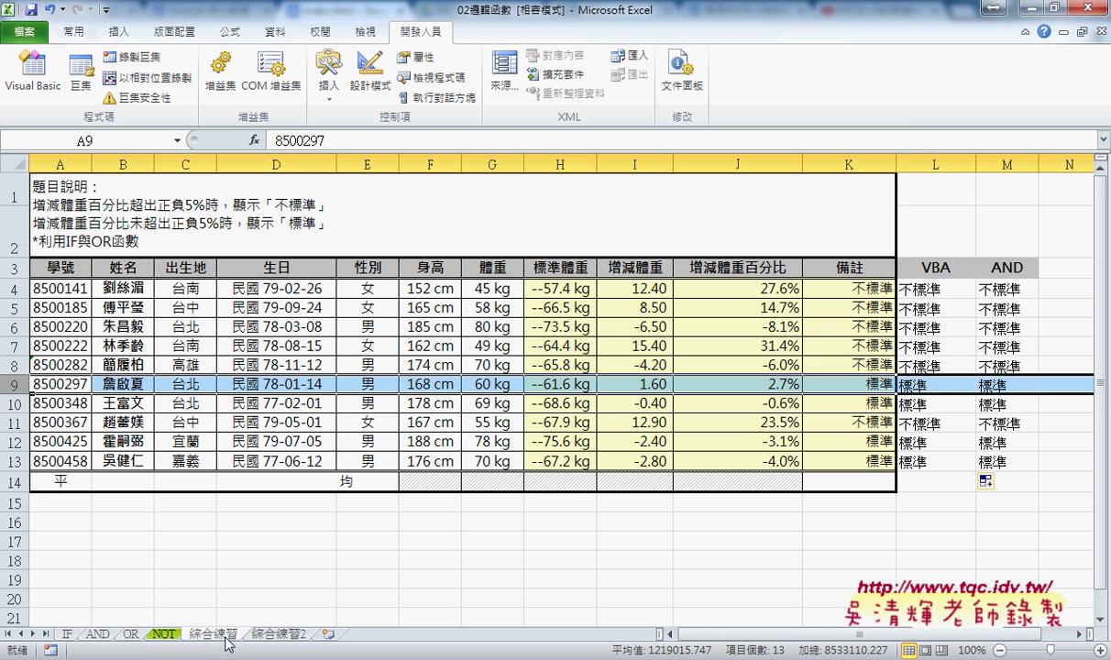
{"action": "left_click_drag", "start_coordinate": [226, 636], "coordinate": [262, 629]}
{"action": "left_click_drag", "start_coordinate": [263, 631], "coordinate": [263, 630]}
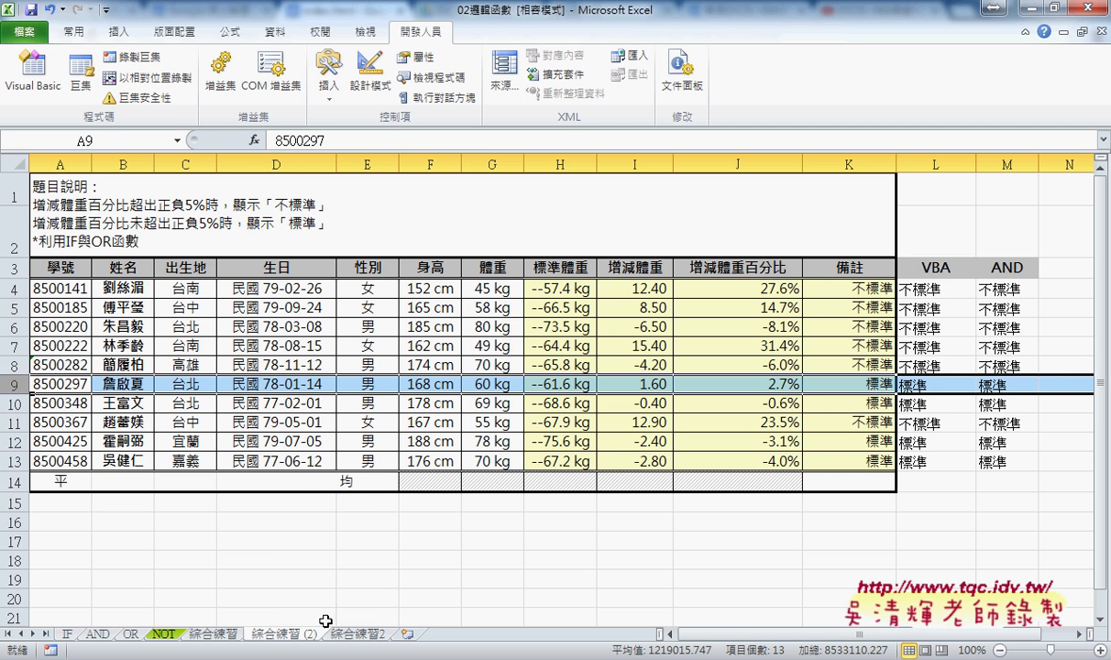
{"action": "right_click", "coordinate": [254, 384]}
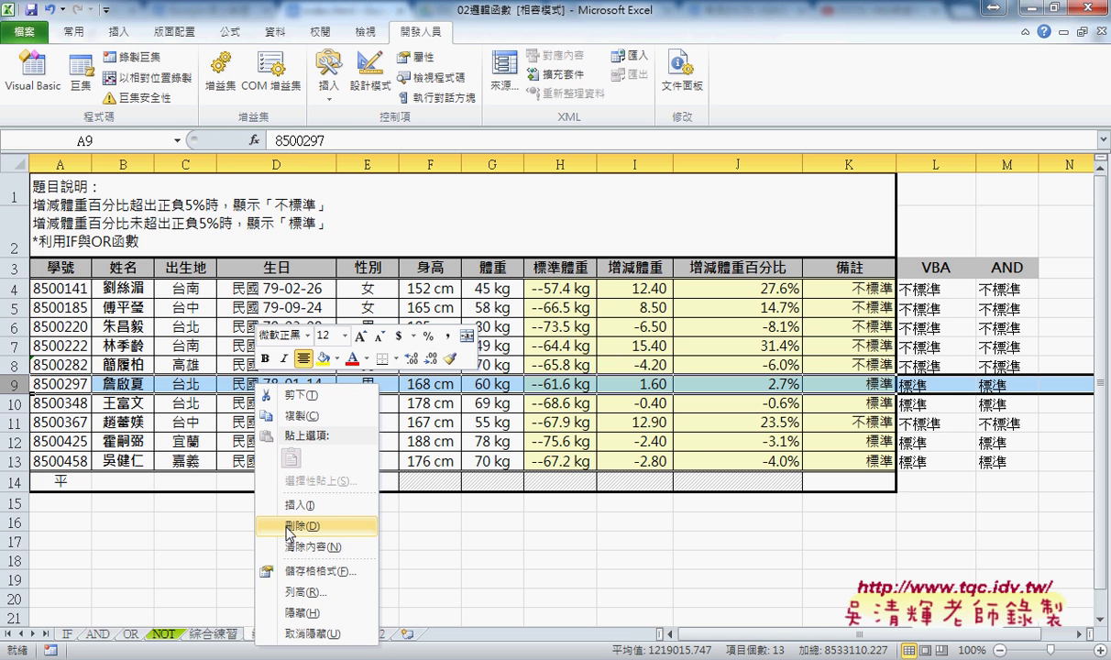
{"action": "left_click", "coordinate": [298, 526]}
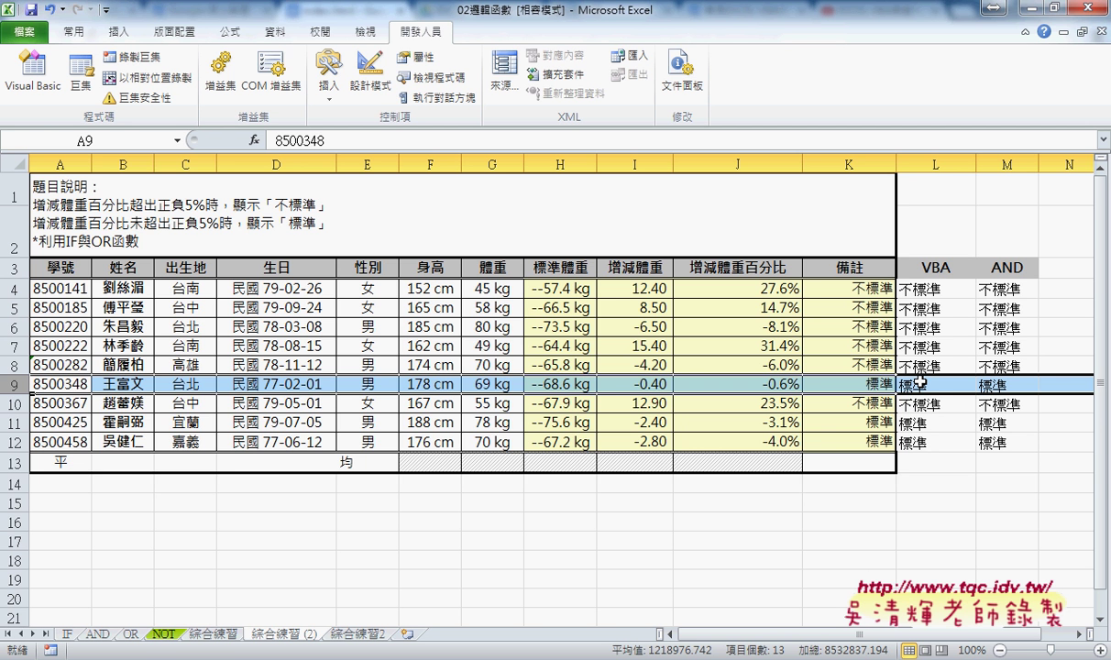
{"action": "key", "text": "ctrl+z"}
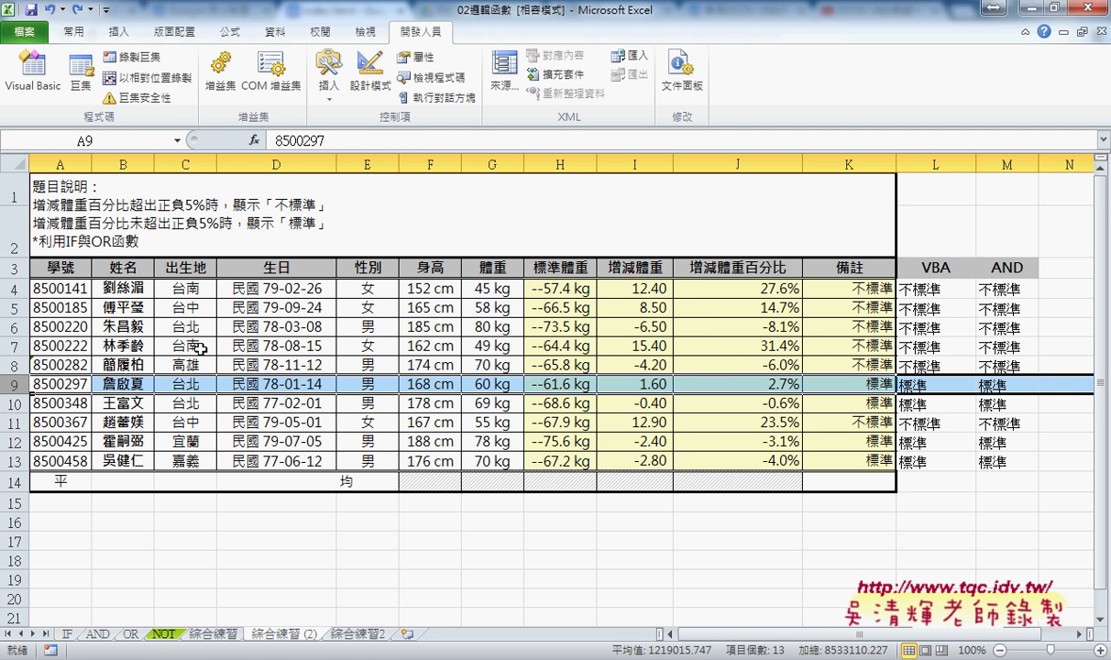
{"action": "left_click", "coordinate": [14, 461]}
{"action": "right_click", "coordinate": [99, 458]}
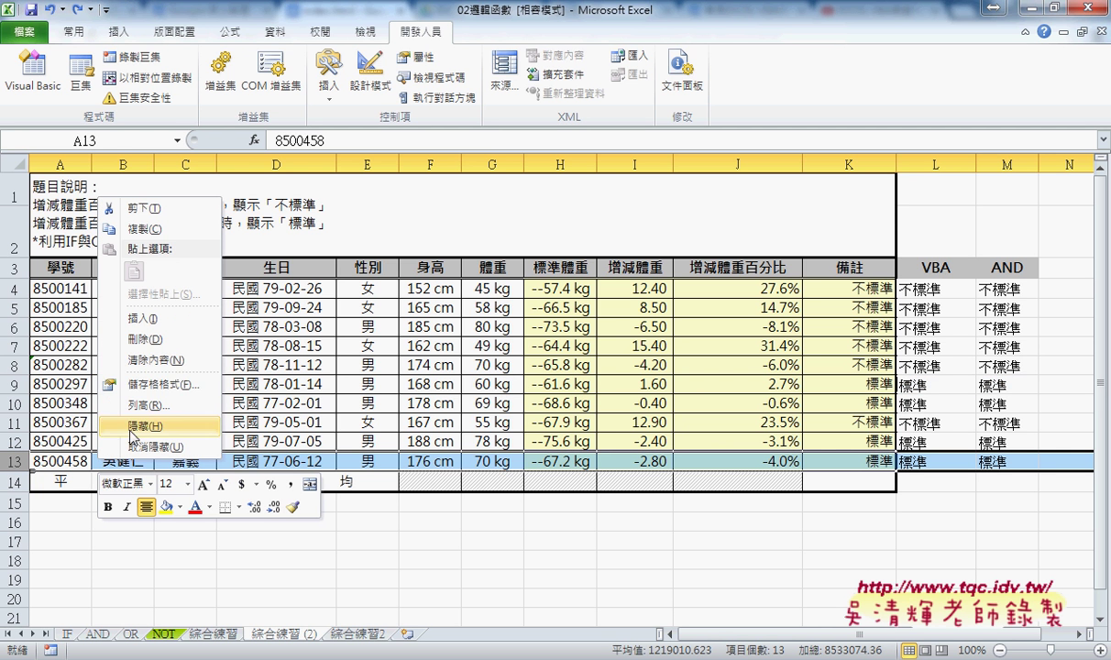
{"action": "left_click", "coordinate": [156, 340]}
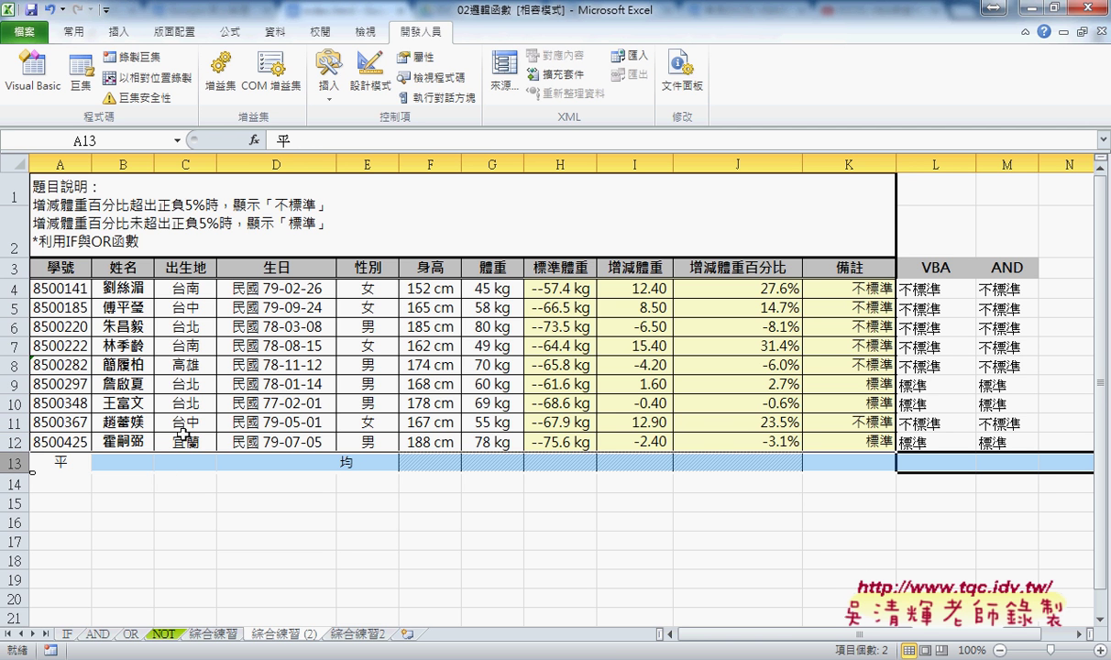
{"action": "key", "text": "ctrl+plus"}
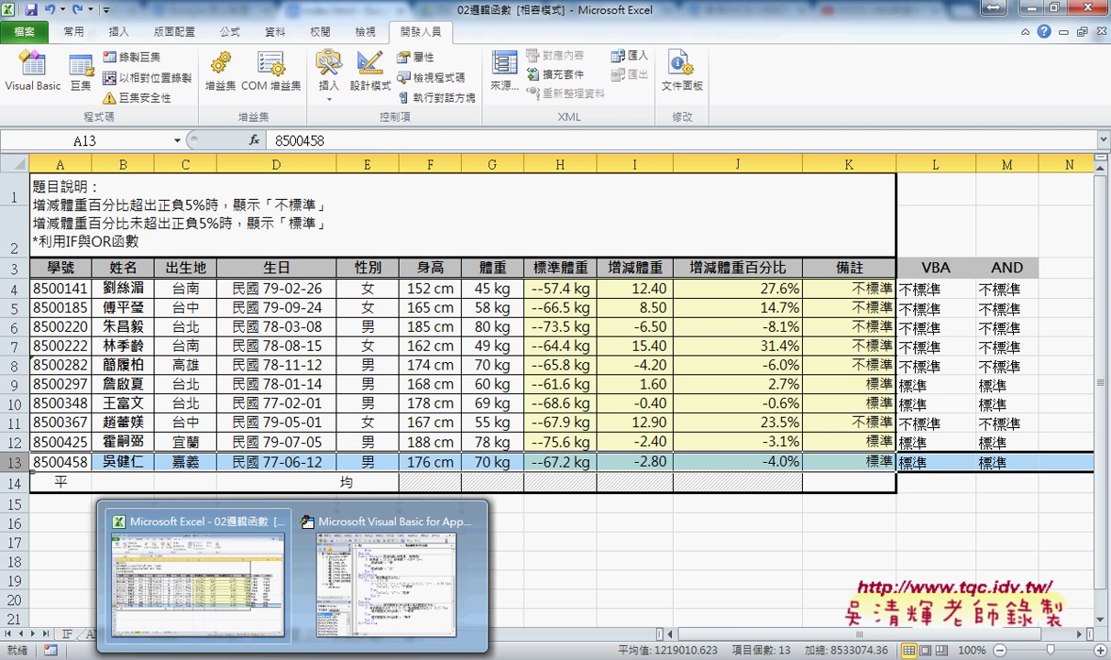
{"action": "left_click", "coordinate": [240, 596]}
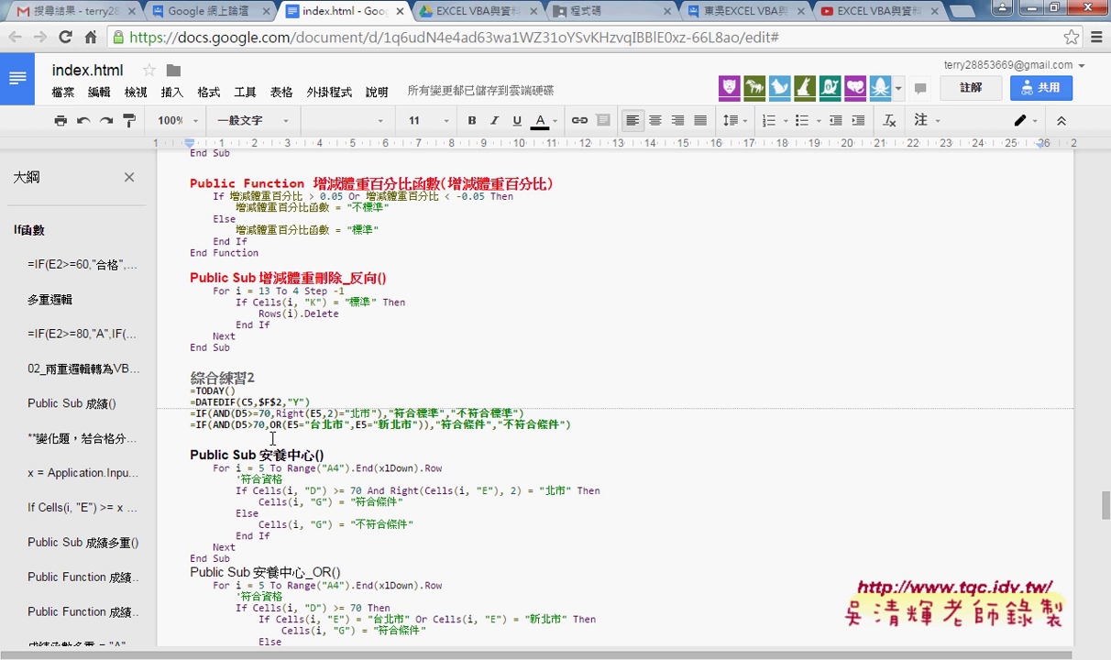
{"action": "left_click_drag", "start_coordinate": [259, 277], "coordinate": [346, 277]}
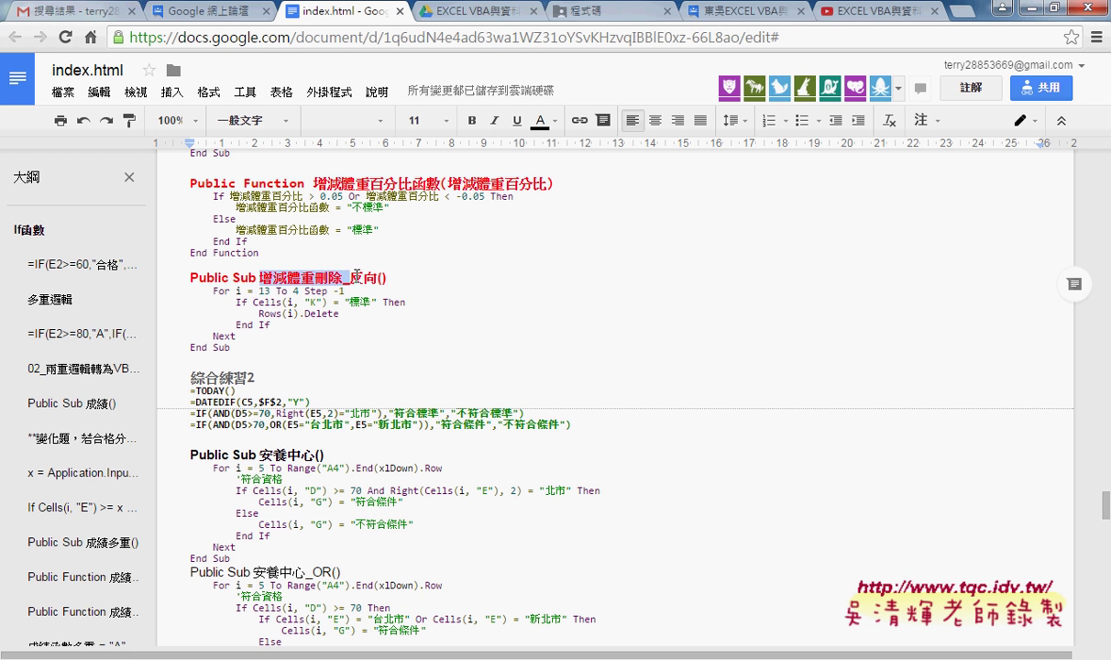
{"action": "left_click_drag", "start_coordinate": [345, 277], "coordinate": [382, 275]}
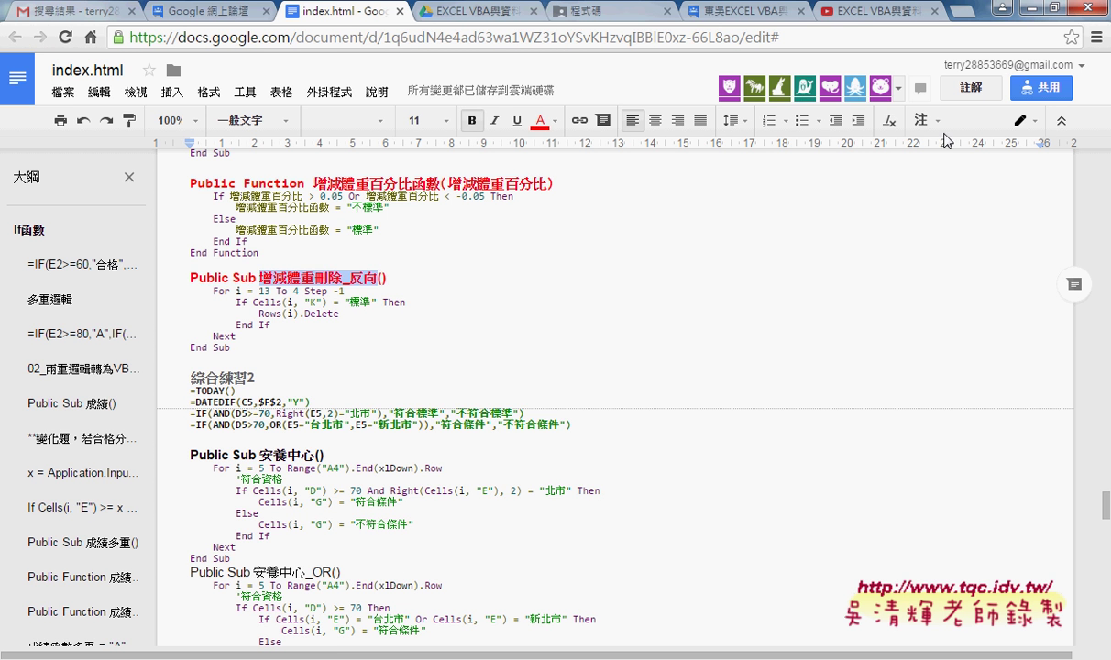
{"action": "left_click", "coordinate": [1029, 9]}
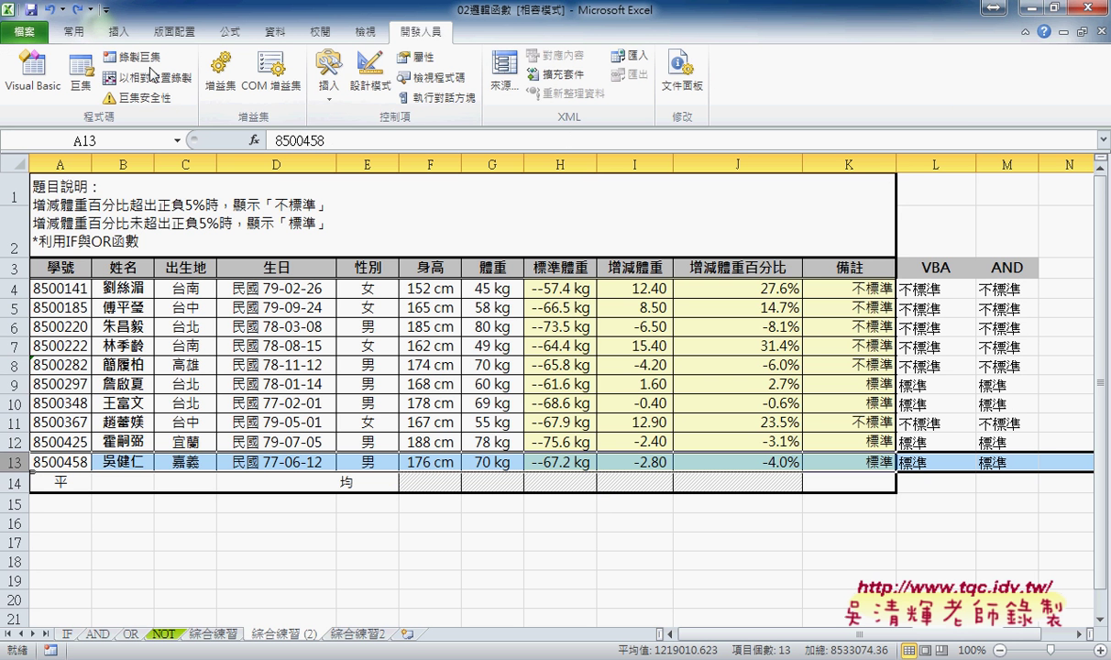
- In the VBA editor, insert a Public Sub procedure named 增減體重刪除_反向
{"action": "left_click", "coordinate": [33, 73]}
{"action": "left_click_drag", "start_coordinate": [359, 103], "coordinate": [428, 99]}
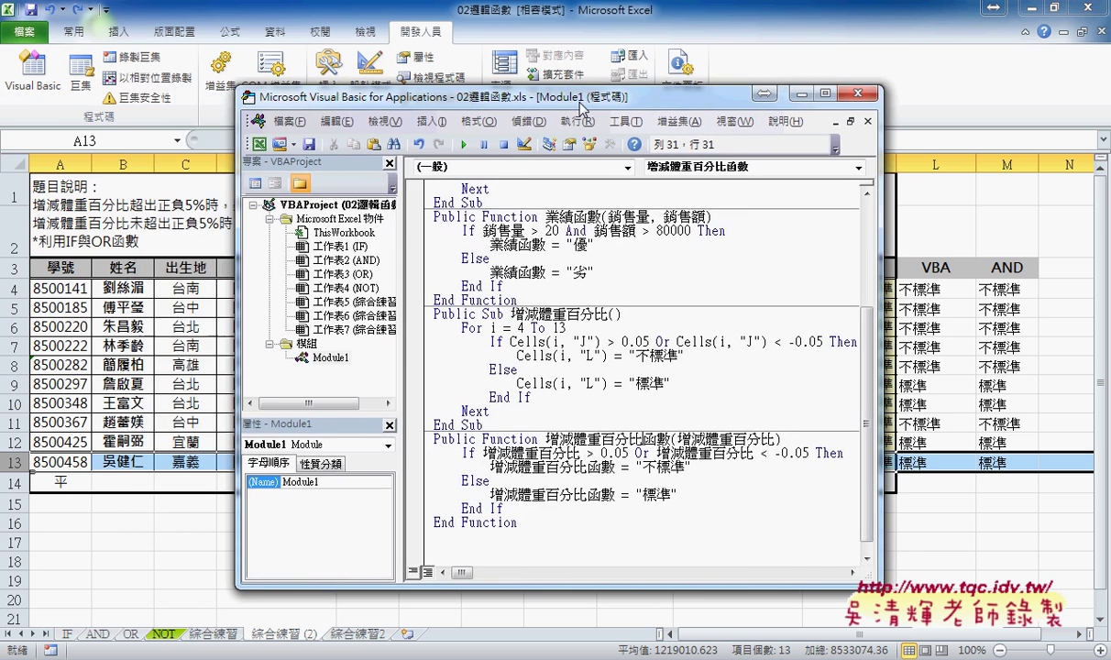
{"action": "left_click", "coordinate": [279, 116]}
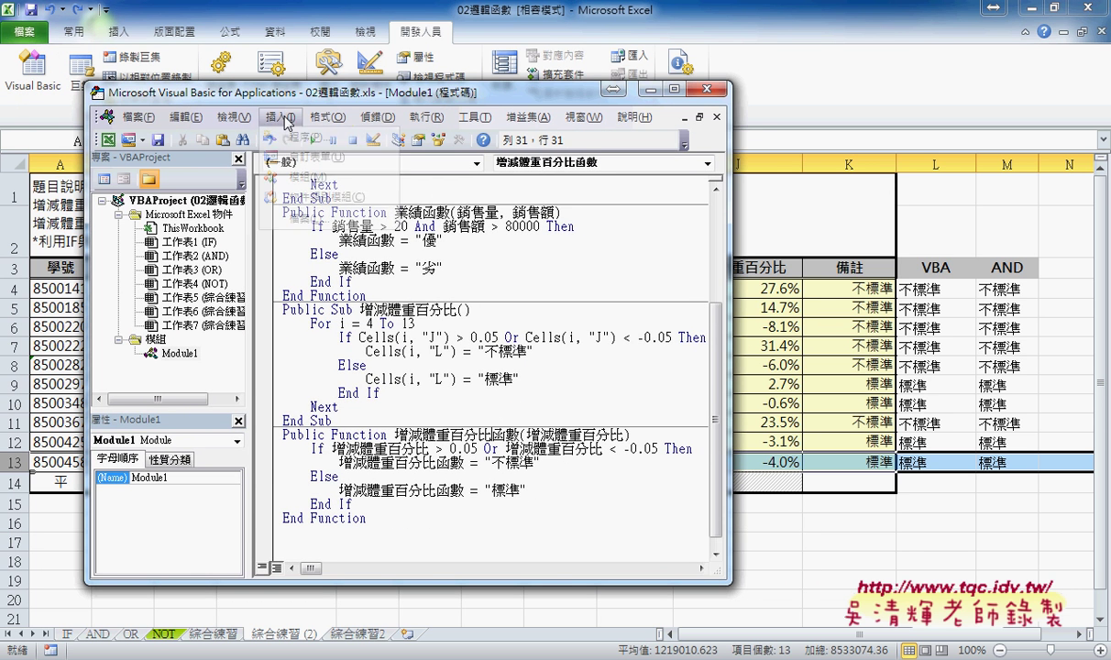
{"action": "left_click", "coordinate": [307, 137]}
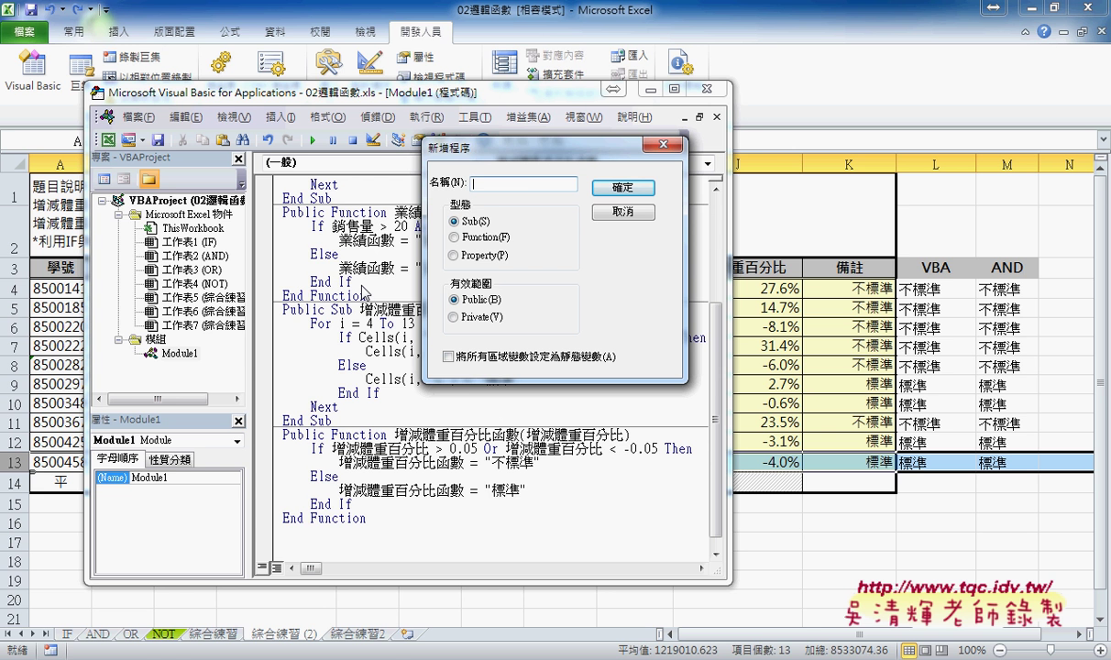
{"action": "type", "text": "增減體重刪除_反向"}
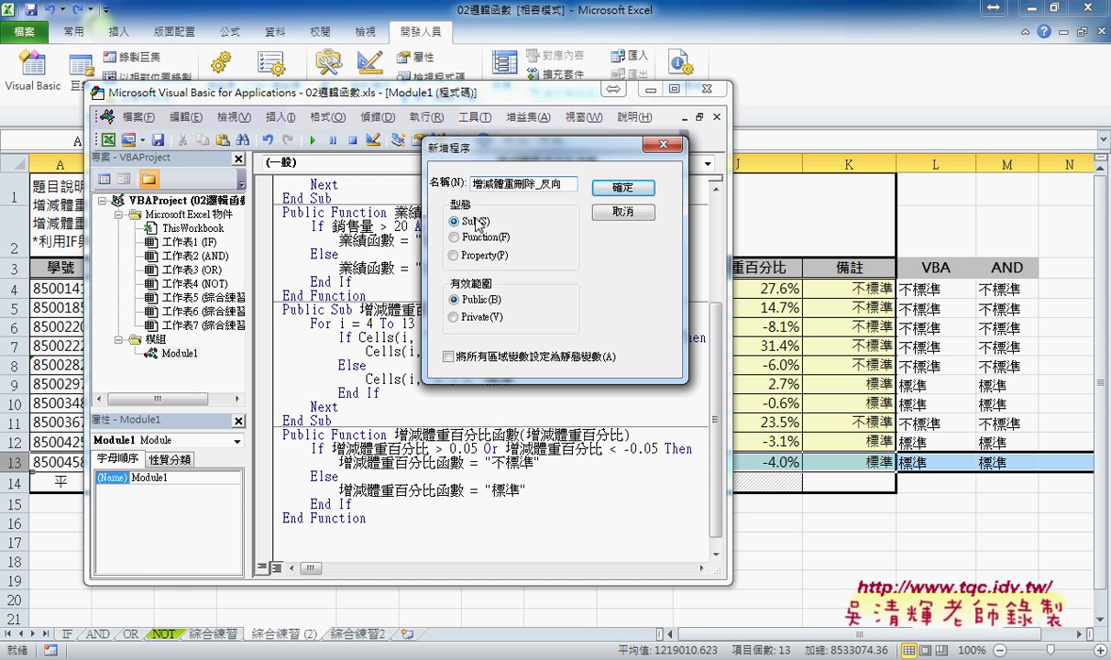
{"action": "left_click", "coordinate": [622, 187]}
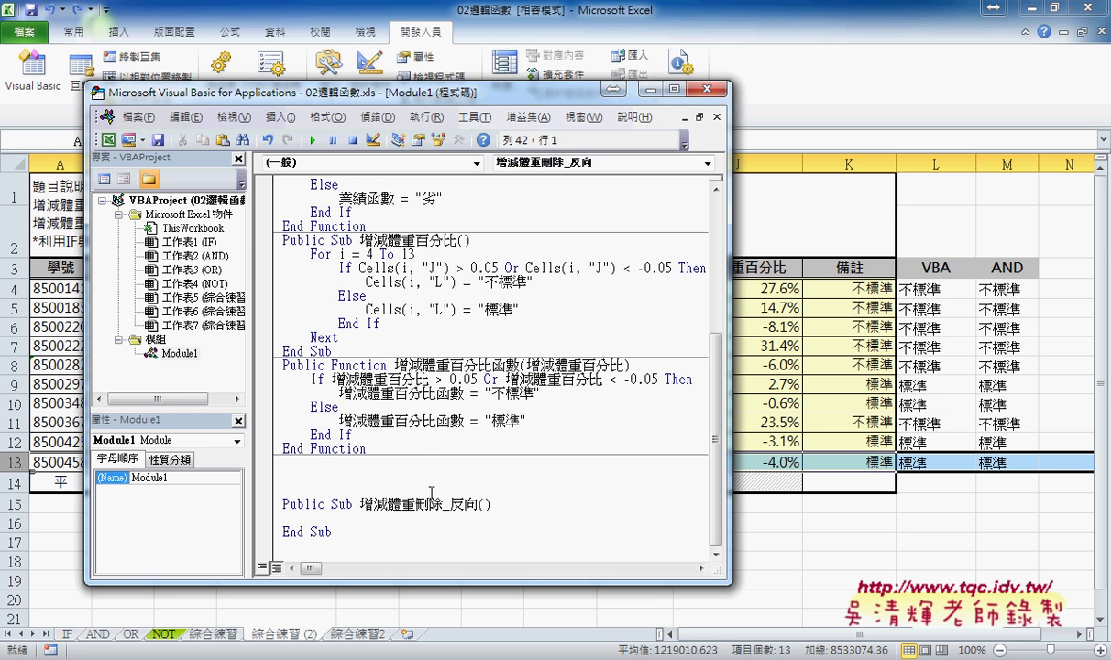
- Remove the extra blank lines above the new Sub and indent its first line
{"action": "left_click", "coordinate": [437, 458]}
{"action": "key", "text": "Delete"}
{"action": "key", "text": "Delete"}
{"action": "key", "text": "Delete"}
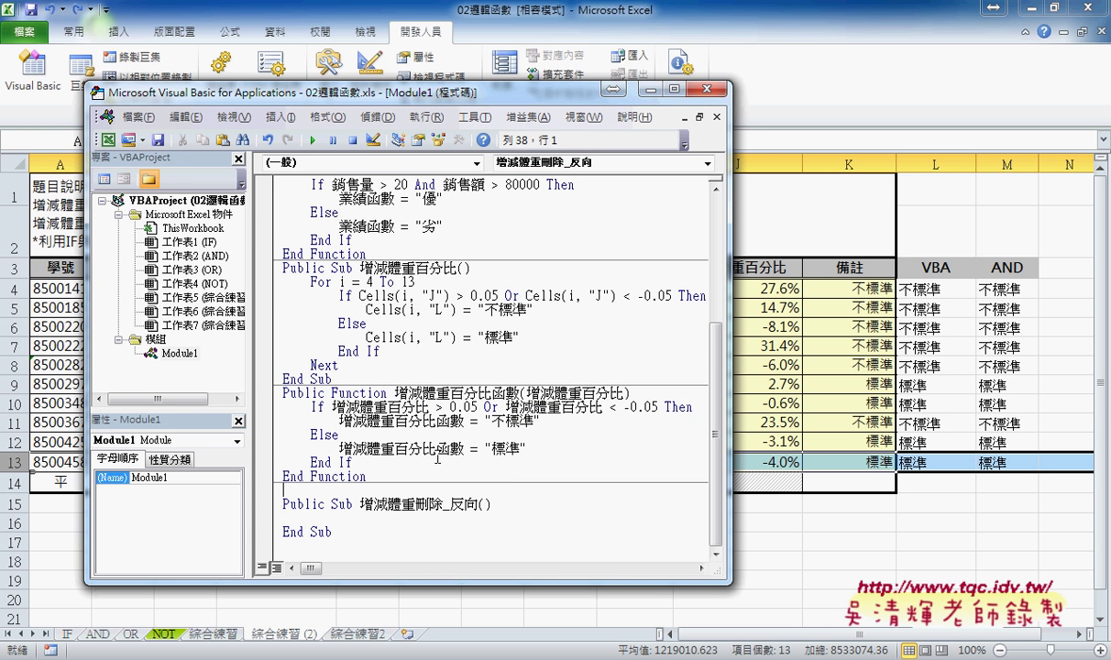
{"action": "key", "text": "Down"}
{"action": "key", "text": "Tab"}
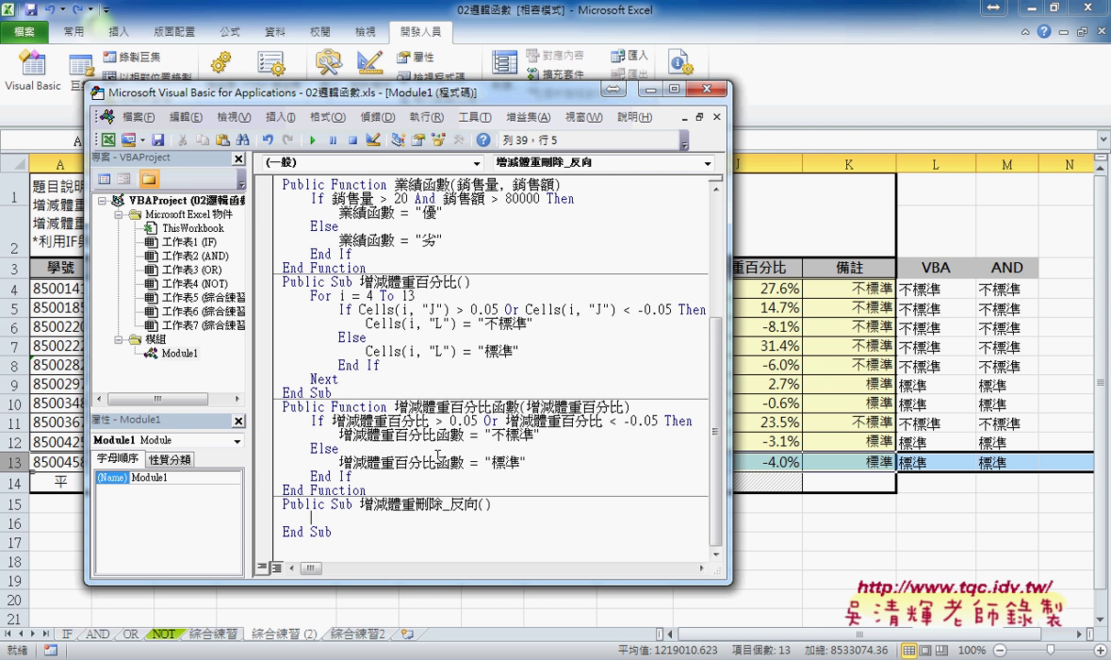
- Write the loop header For i = 13 To 4 Step -1, fixing the missing counter, then type next
{"action": "type", "text": "for "}
{"action": "type", "text": "13"}
{"action": "type", "text": " to 4"}
{"action": "type", "text": " s"}
{"action": "type", "text": "tep"}
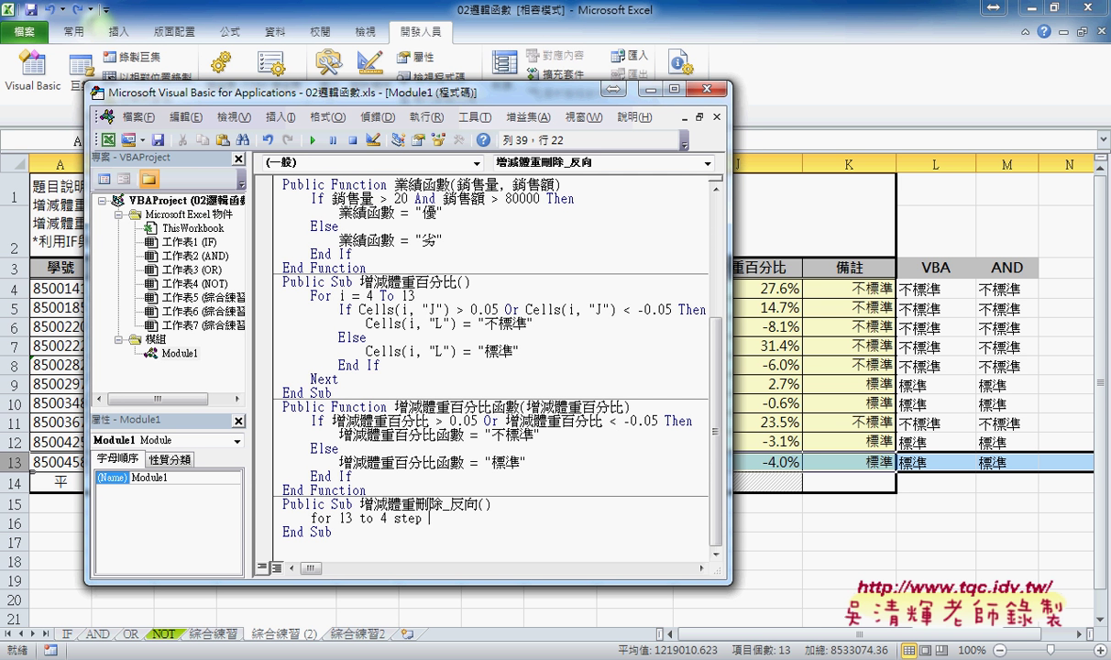
{"action": "type", "text": " -1"}
{"action": "key", "text": "Return"}
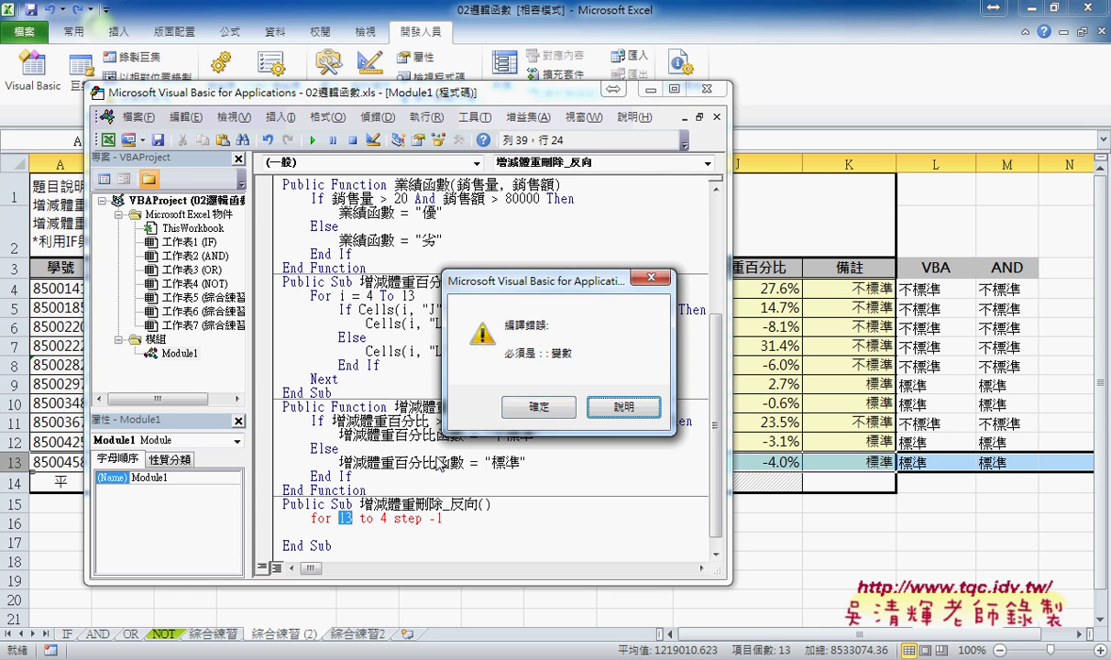
{"action": "key", "text": "Return"}
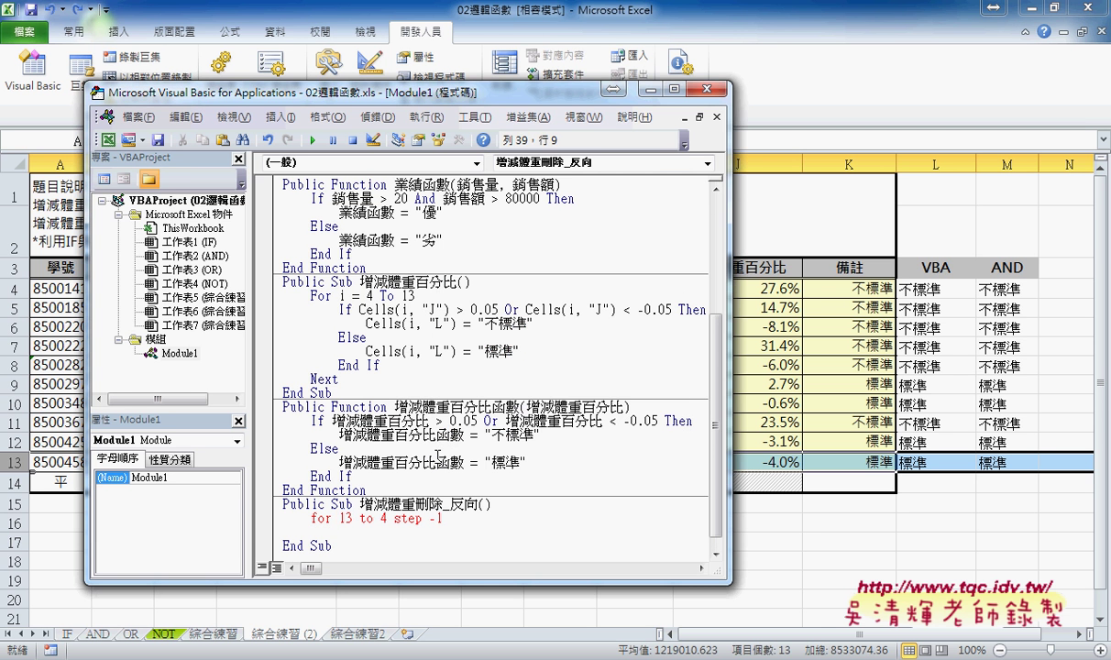
{"action": "type", "text": "i ="}
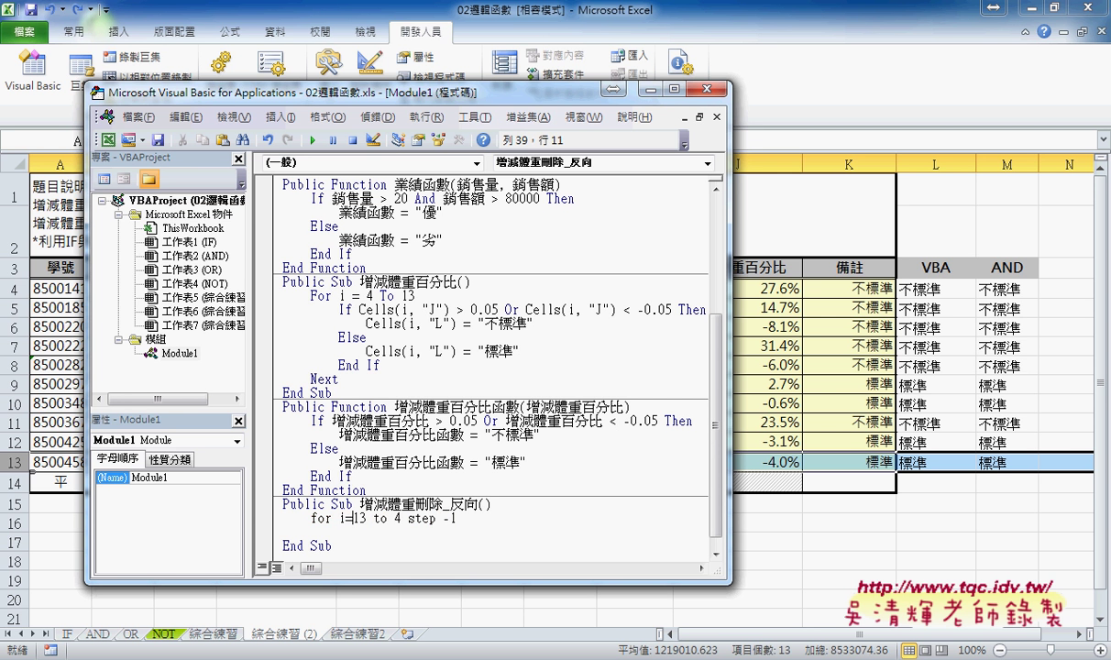
{"action": "key", "text": "End"}
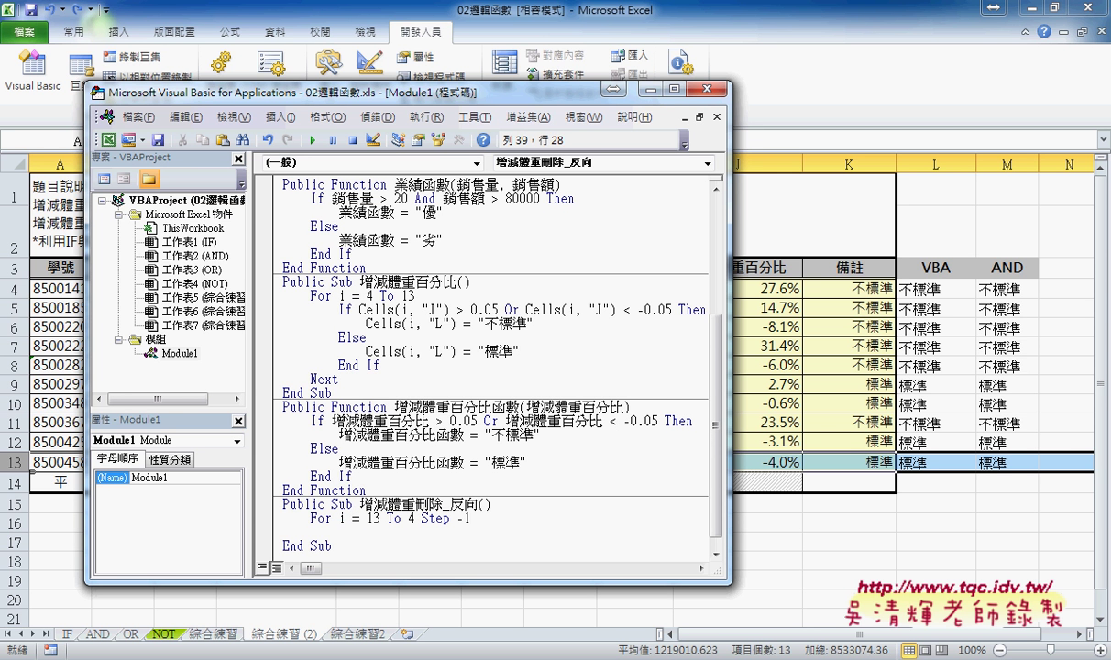
{"action": "key", "text": "Return"}
{"action": "key", "text": "Return"}
{"action": "type", "text": "n"}
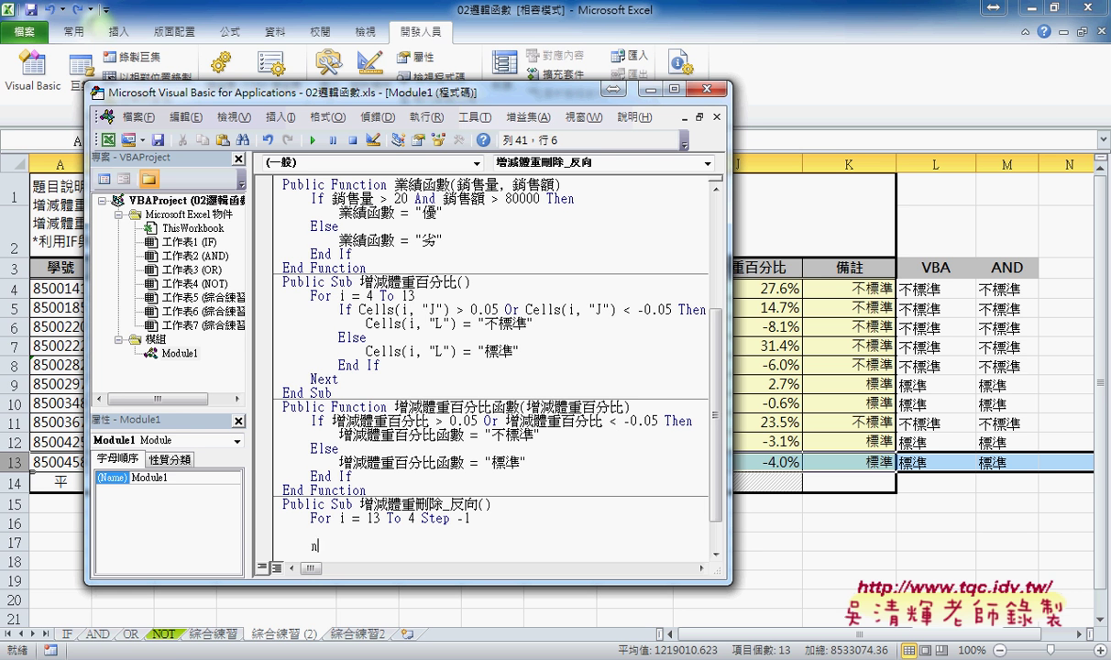
{"action": "type", "text": "ext"}
- Complete the Next line and return to an indented empty line inside the loop
{"action": "key", "text": "Return"}
{"action": "key", "text": "BackSpace"}
{"action": "left_click", "coordinate": [311, 518]}
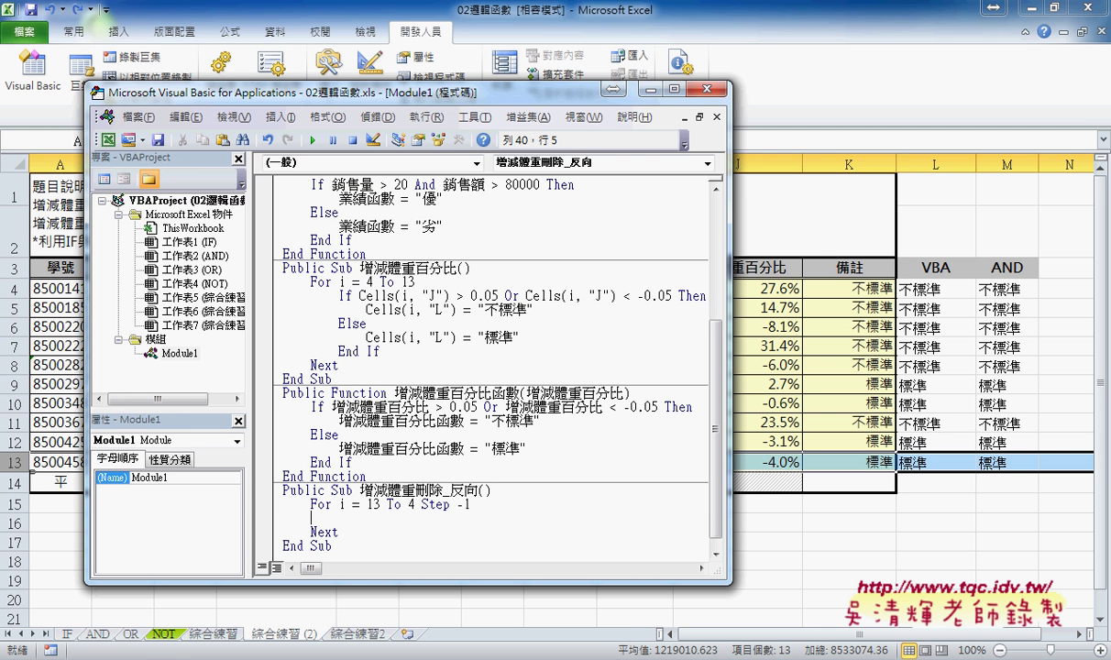
{"action": "key", "text": "Tab"}
- Write If Cells(i,"K")="標準" Then with a matching End If inside the loop
{"action": "type", "text": "i"}
{"action": "type", "text": "f "}
{"action": "type", "text": "c"}
{"action": "type", "text": "ells"}
{"action": "type", "text": "(i,"}
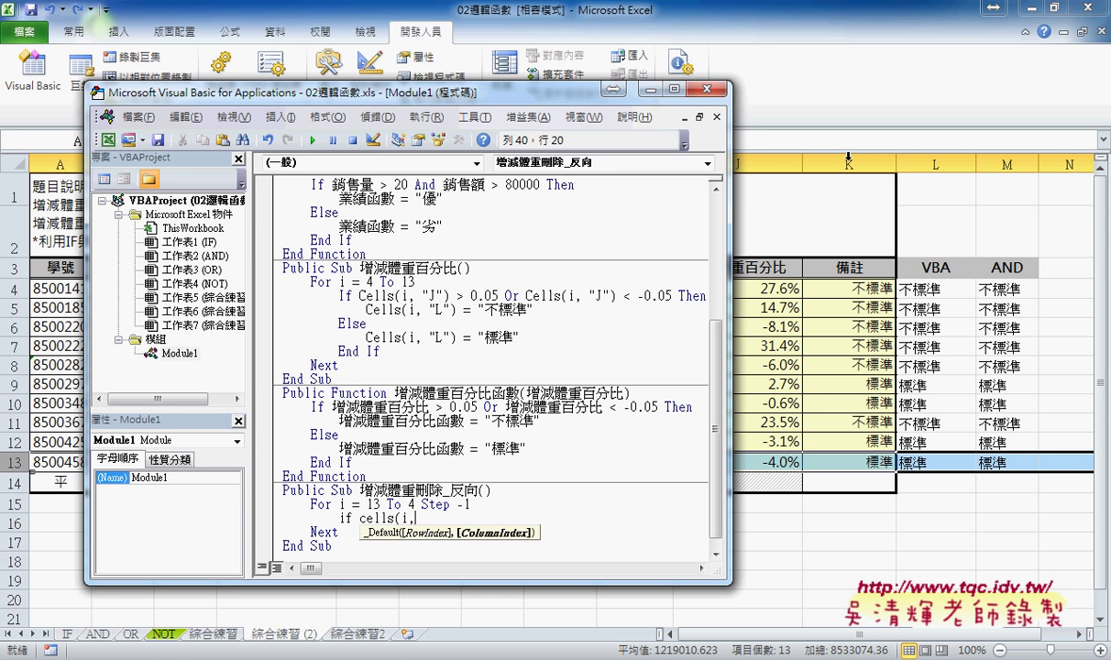
{"action": "type", "text": "\"K\")"}
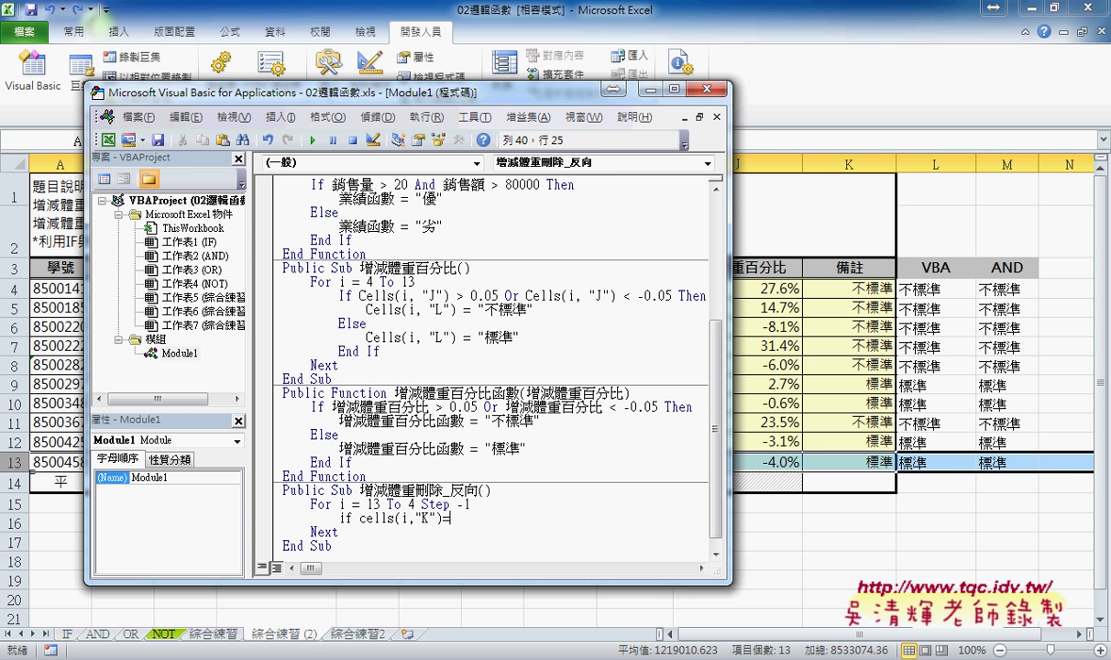
{"action": "type", "text": "=\"\""}
{"action": "key", "text": "Left"}
{"action": "type", "text": "標ㄓ"}
{"action": "type", "text": "ㄨ準"}
{"action": "key", "text": "Return"}
{"action": "key", "text": "Right"}
{"action": "type", "text": "then"}
{"action": "key", "text": "Return"}
{"action": "key", "text": "Return"}
{"action": "type", "text": "end "}
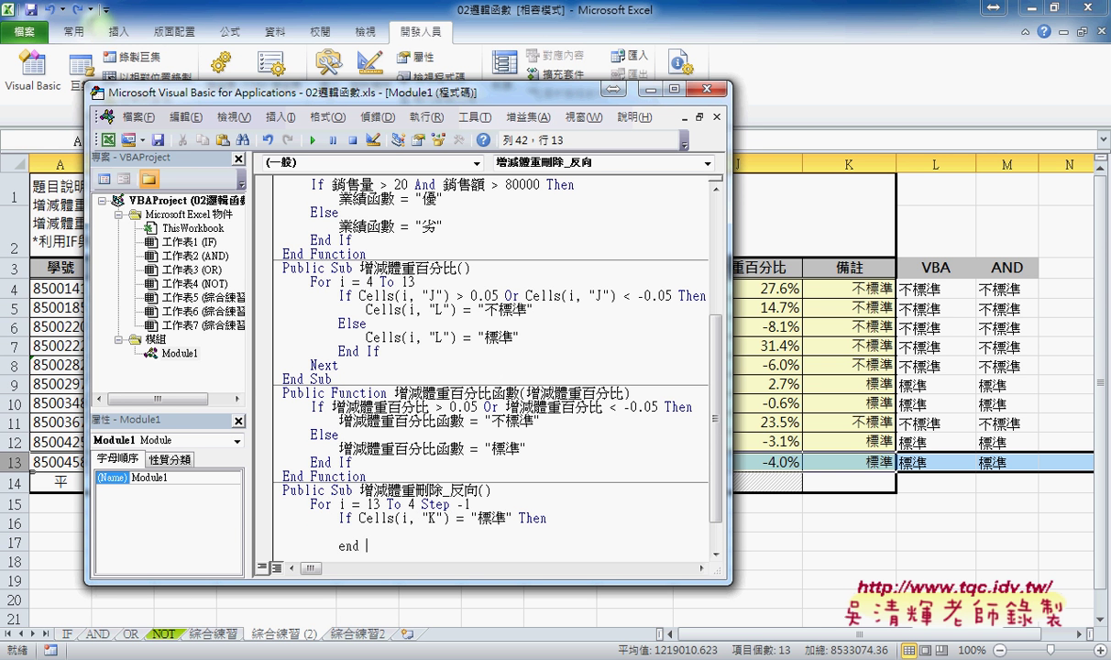
{"action": "type", "text": "if"}
{"action": "key", "text": "Up"}
{"action": "key", "text": "Tab"}
- Highlight the counter i, then begin typing rows(i inside the If block
{"action": "double_click", "coordinate": [404, 519]}
{"action": "key", "text": "Down"}
{"action": "double_click", "coordinate": [404, 519]}
{"action": "key", "text": "Down"}
{"action": "type", "text": "row"}
{"action": "type", "text": "s"}
{"action": "type", "text": "("}
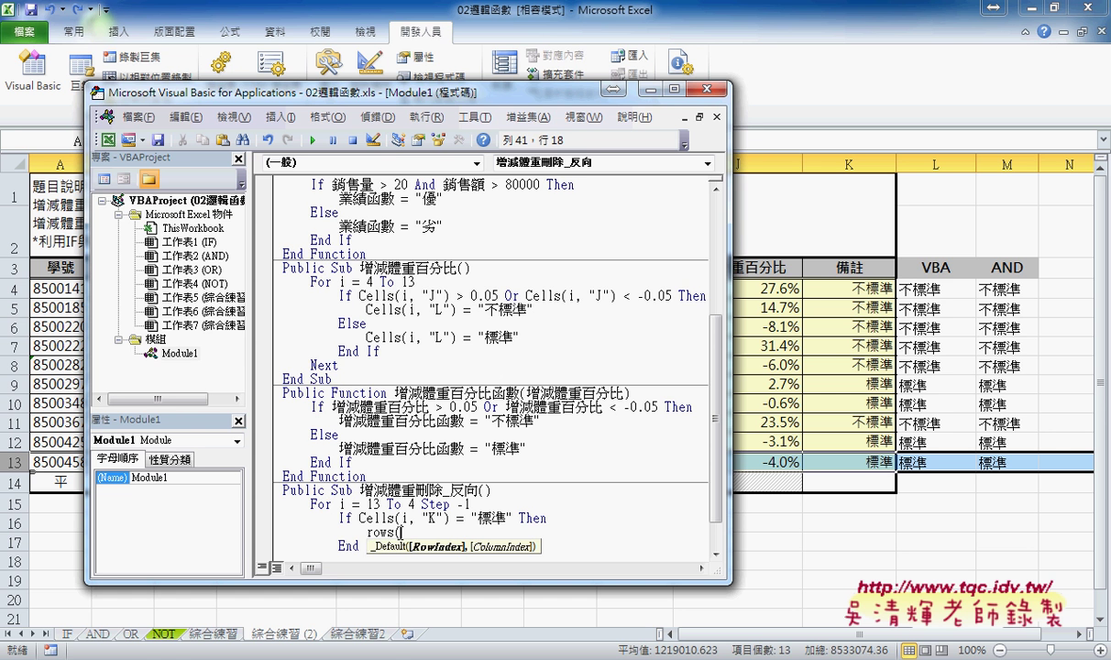
{"action": "type", "text": "i"}
- Complete the line as Rows(i).Delete and let the editor auto-format it
{"action": "type", "text": ")."}
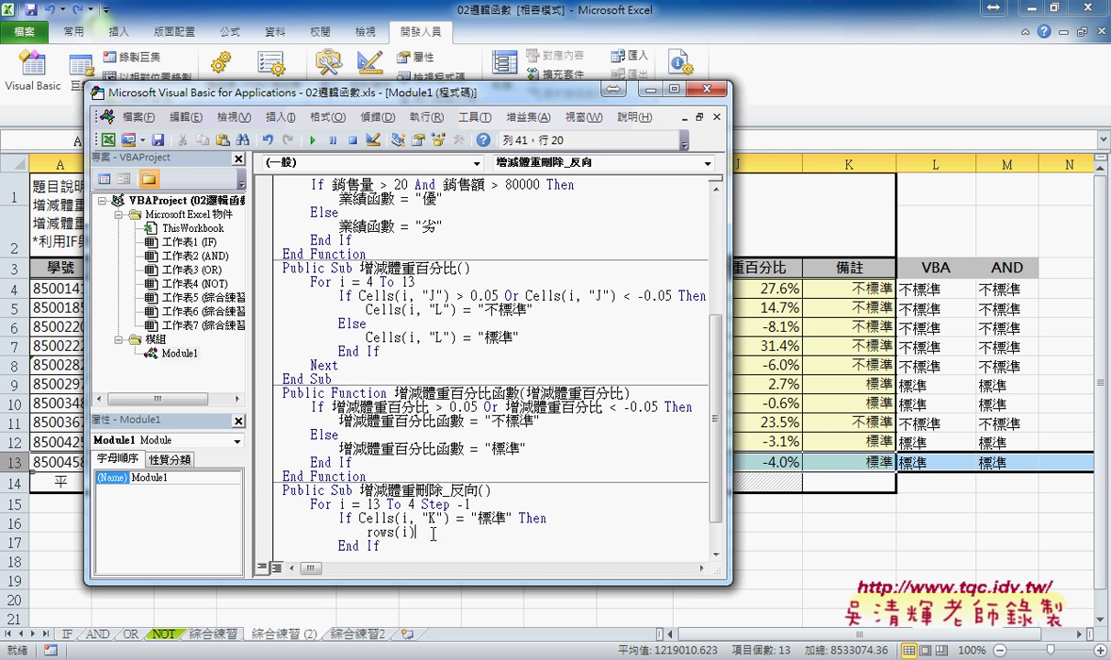
{"action": "type", "text": "de"}
{"action": "type", "text": "lete"}
{"action": "left_click", "coordinate": [396, 549]}
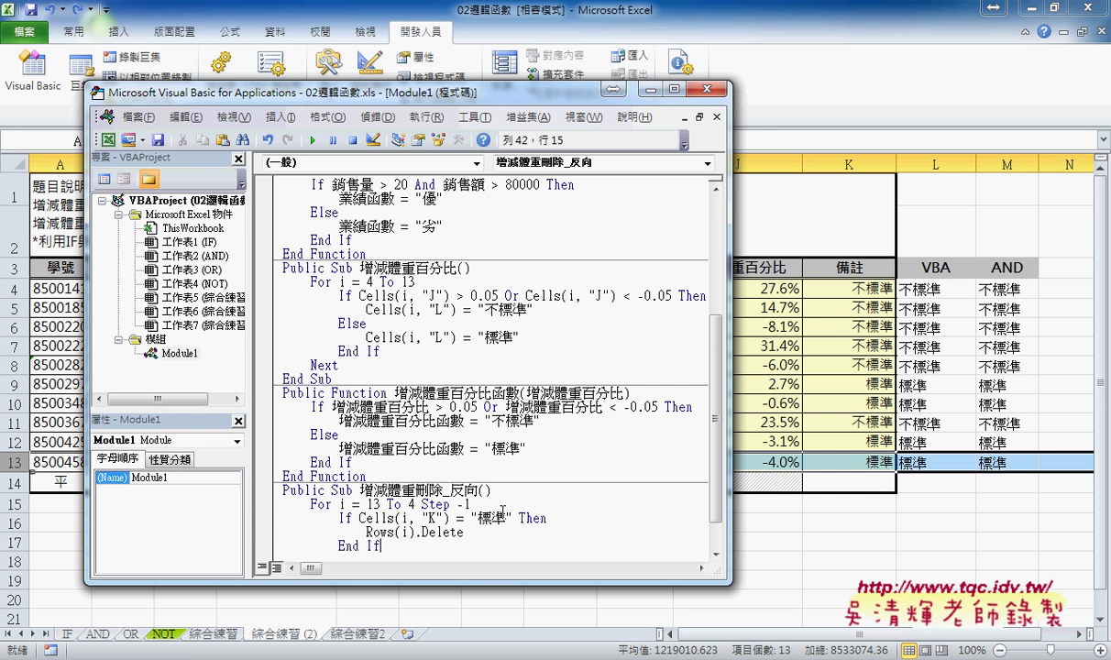
{"action": "scroll", "coordinate": [504, 512], "scroll_direction": "down", "scroll_amount": 1}
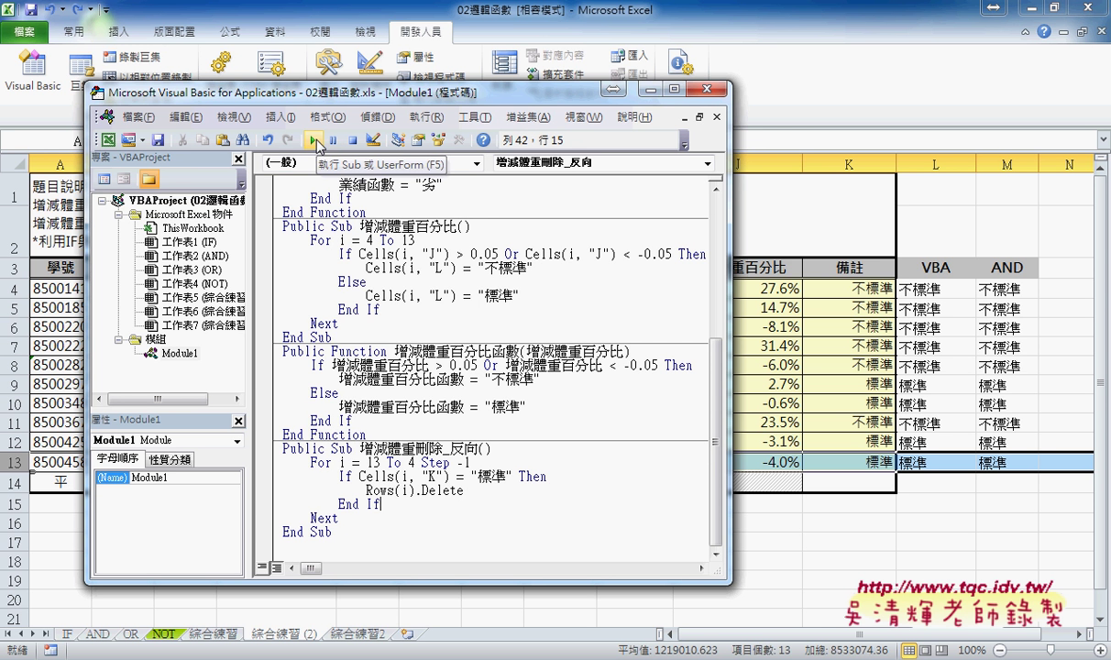
- Run the macro, return to the workbook, and choose Delete on the processed sheet
{"action": "left_click", "coordinate": [315, 141]}
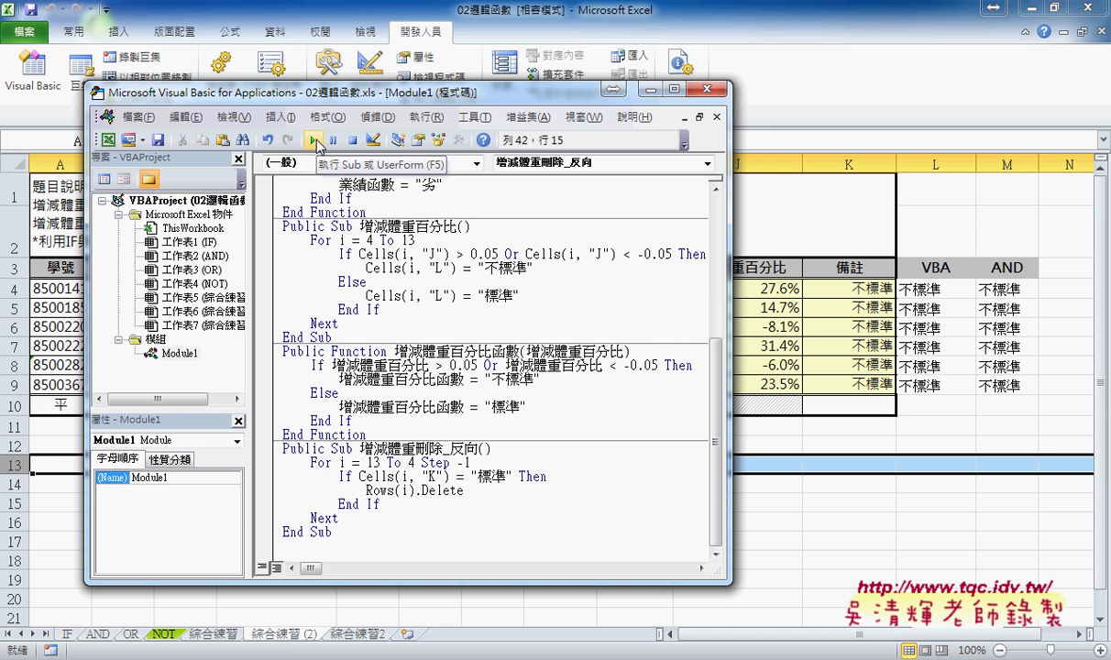
{"action": "key", "text": "alt+F11"}
{"action": "right_click", "coordinate": [292, 642]}
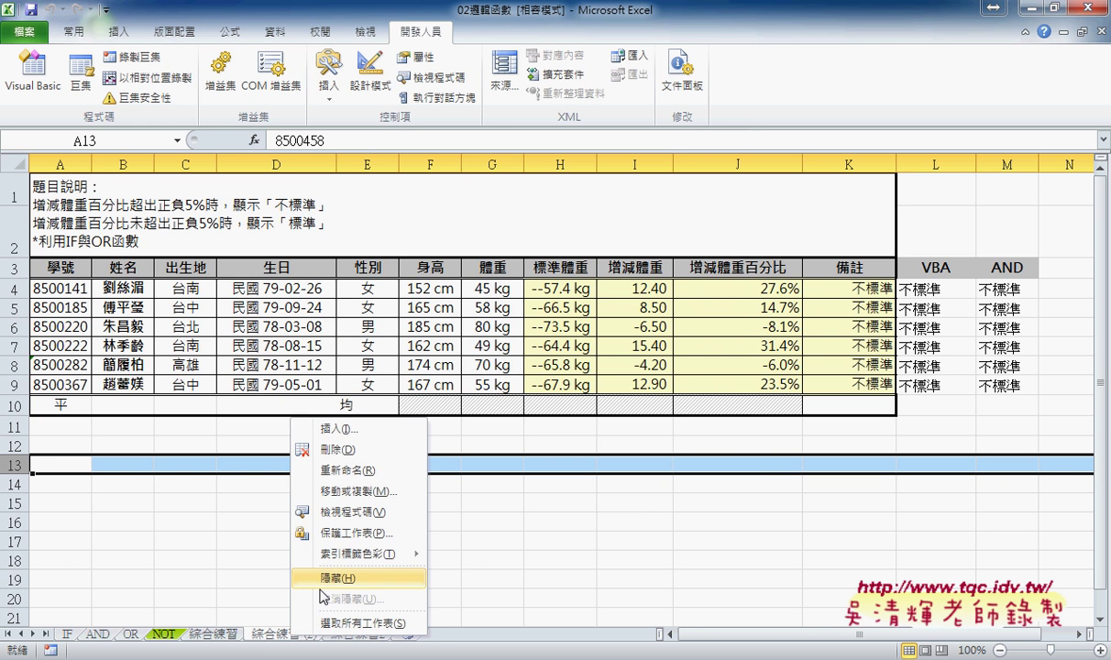
{"action": "left_click", "coordinate": [330, 444]}
- Confirm the sheet deletion, copy 綜合練習 as 綜合練習 (2), and switch back to the VBA editor
{"action": "left_click", "coordinate": [502, 381]}
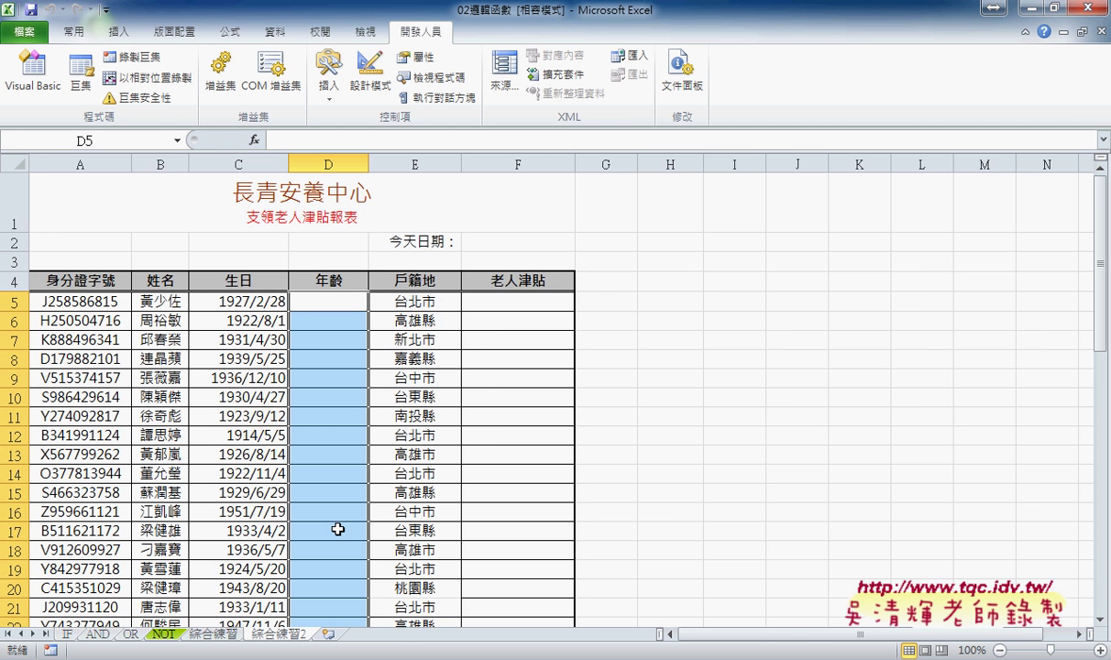
{"action": "left_click", "coordinate": [212, 633]}
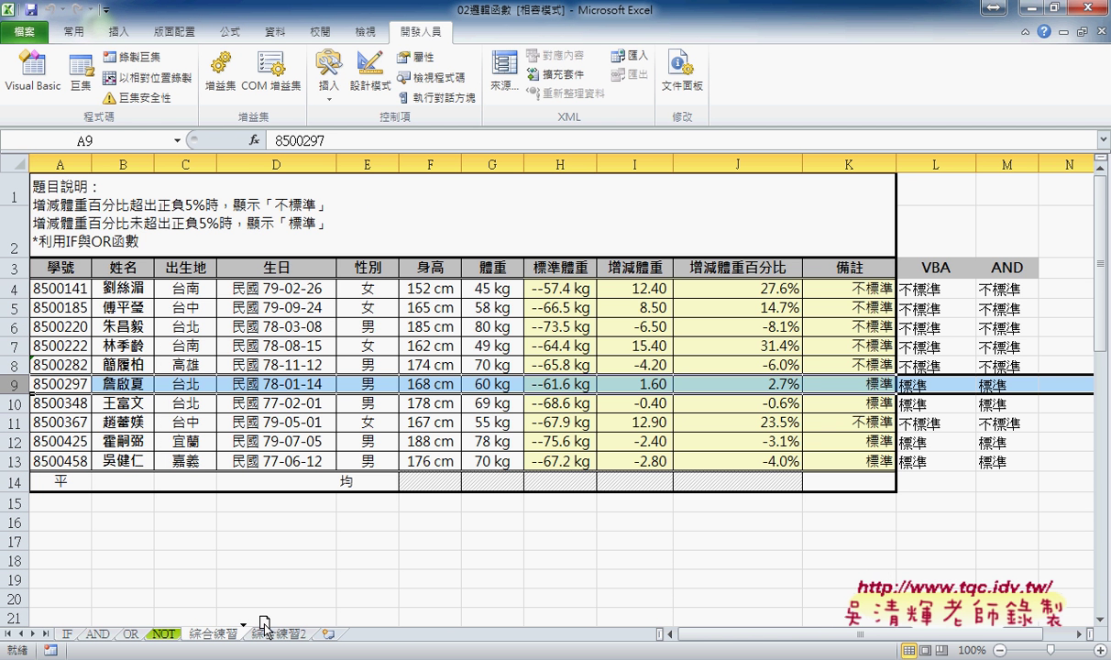
{"action": "left_click_drag", "start_coordinate": [264, 626], "coordinate": [273, 627]}
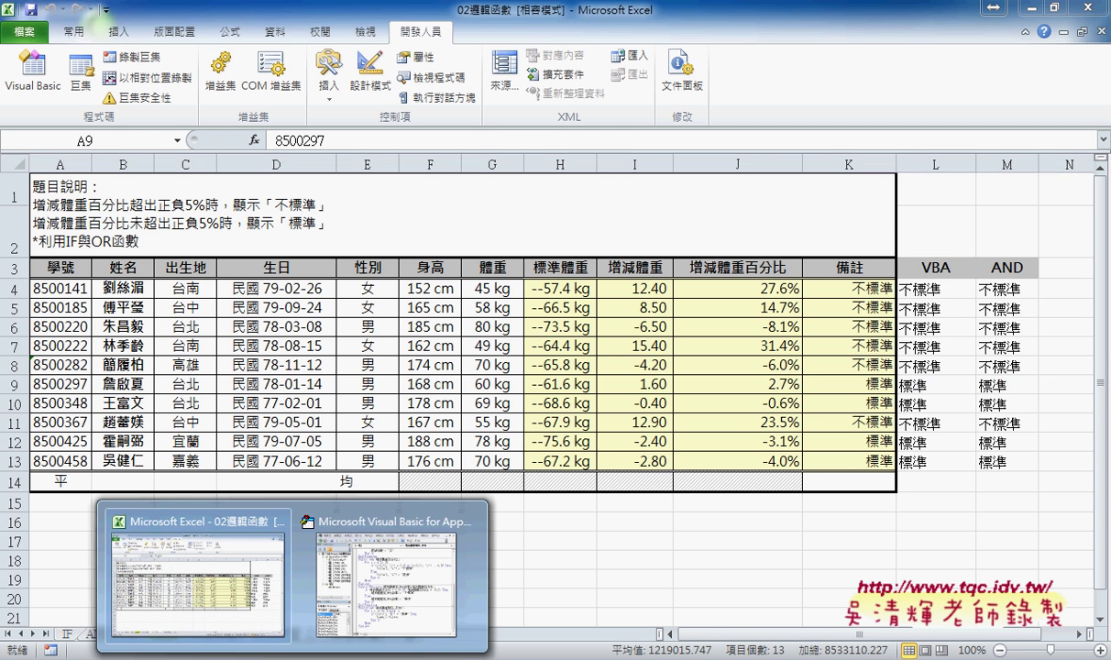
{"action": "left_click", "coordinate": [363, 578]}
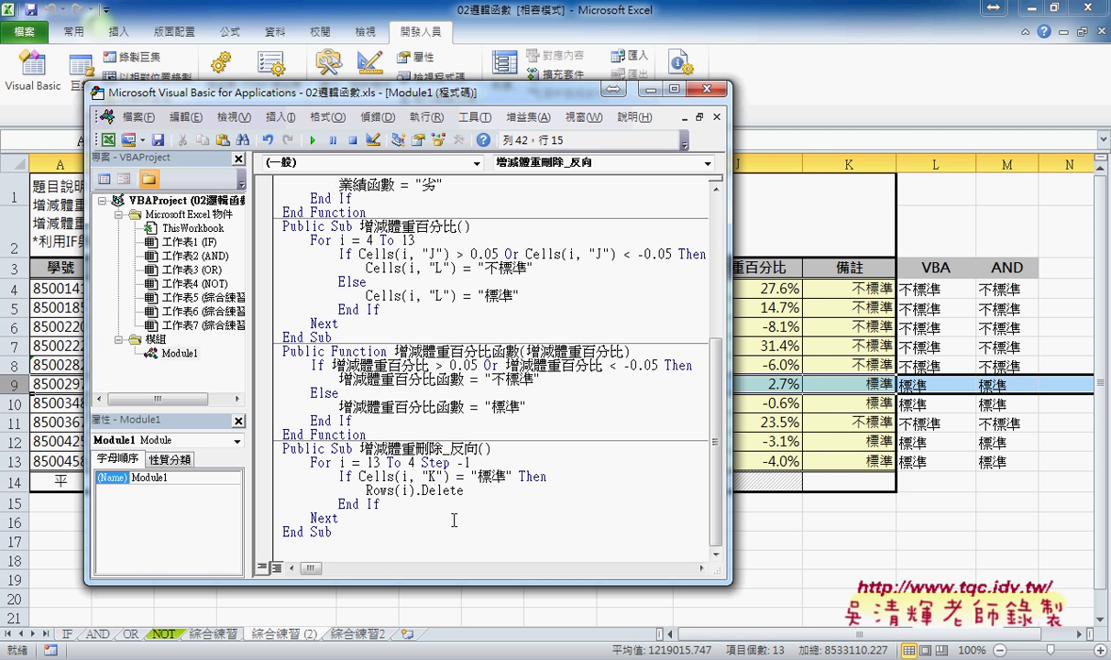
- Break on Rows(i).Delete, run the macro continuing through each deletion, then clear the breakpoint
{"action": "left_click", "coordinate": [269, 492]}
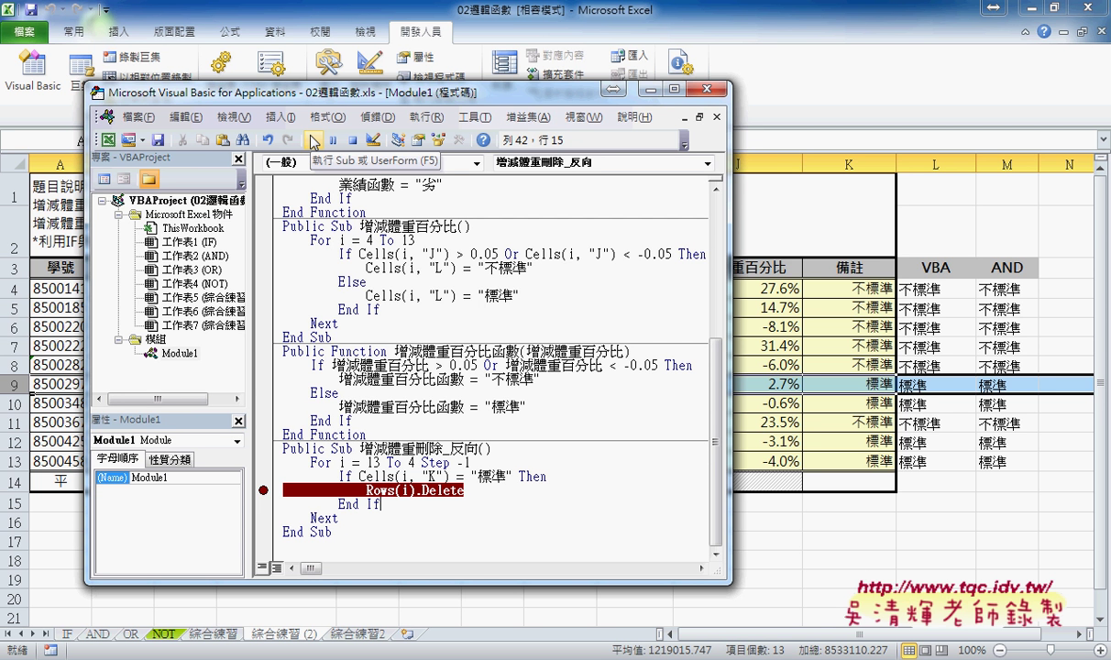
{"action": "left_click", "coordinate": [313, 139]}
{"action": "mouse_move", "coordinate": [405, 492]}
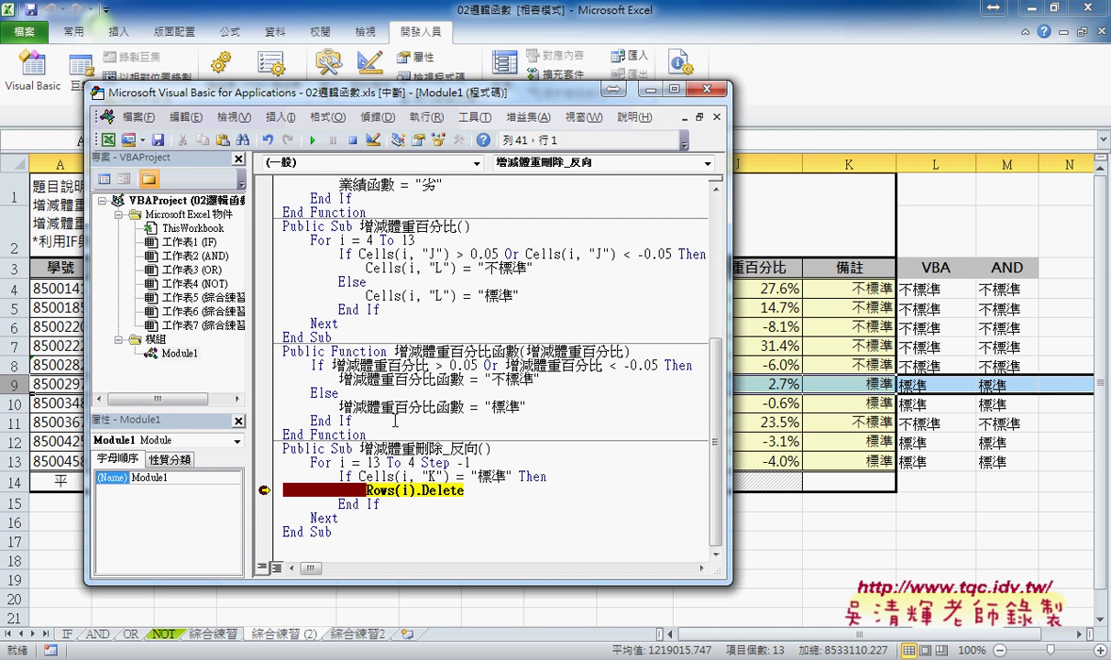
{"action": "left_click", "coordinate": [312, 141]}
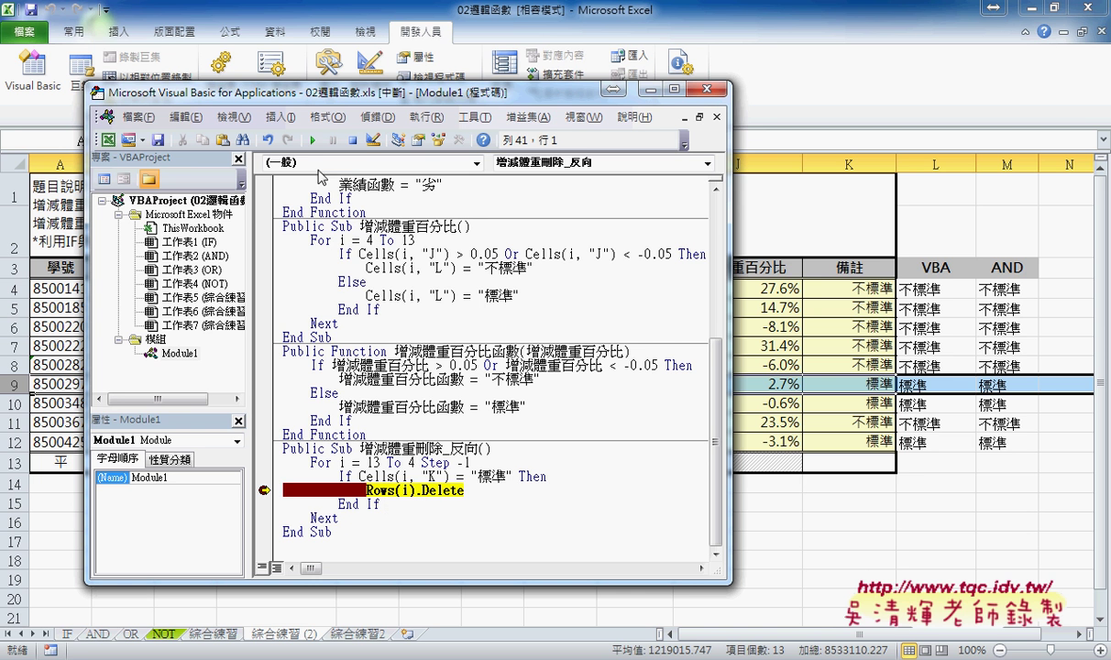
{"action": "left_click", "coordinate": [312, 142]}
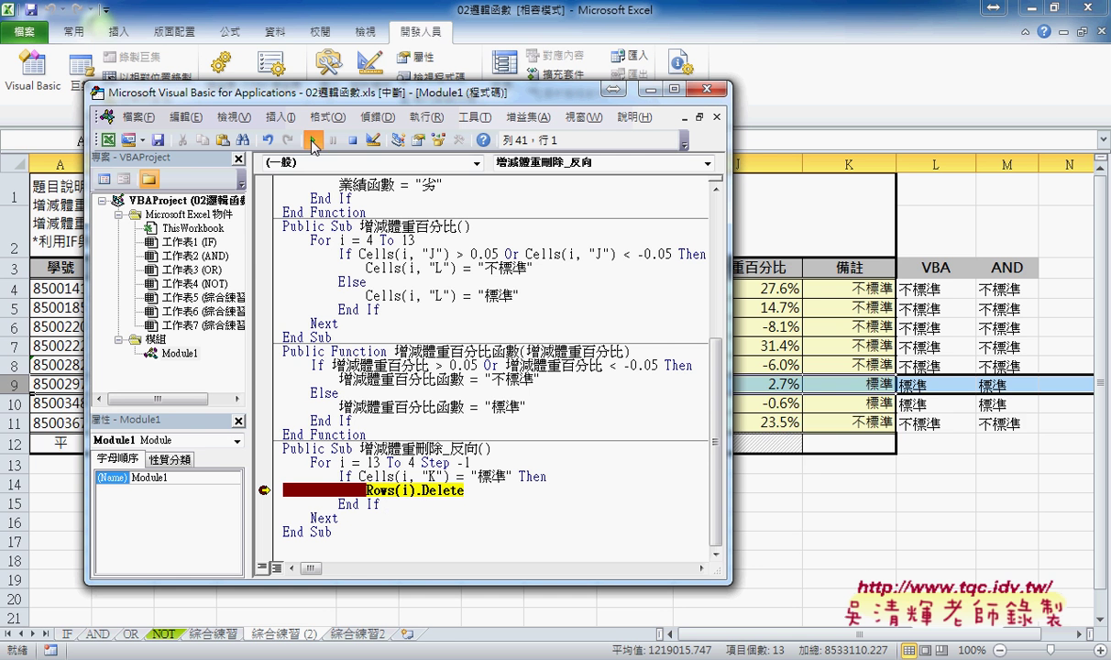
{"action": "left_click", "coordinate": [312, 142]}
{"action": "left_click", "coordinate": [312, 143]}
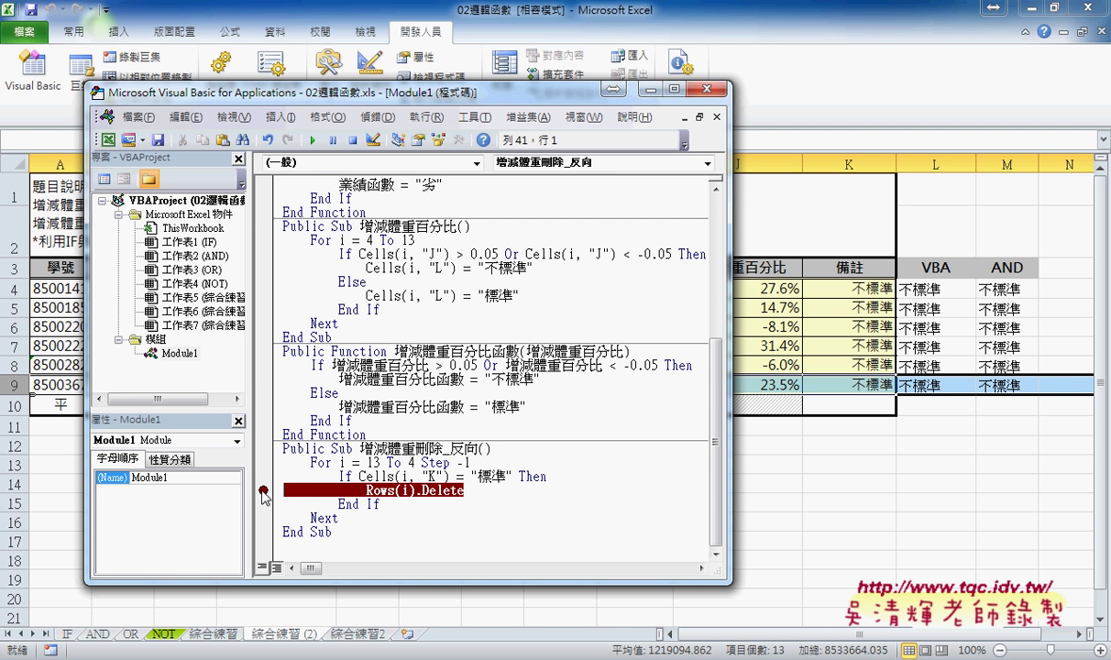
{"action": "left_click", "coordinate": [264, 493]}
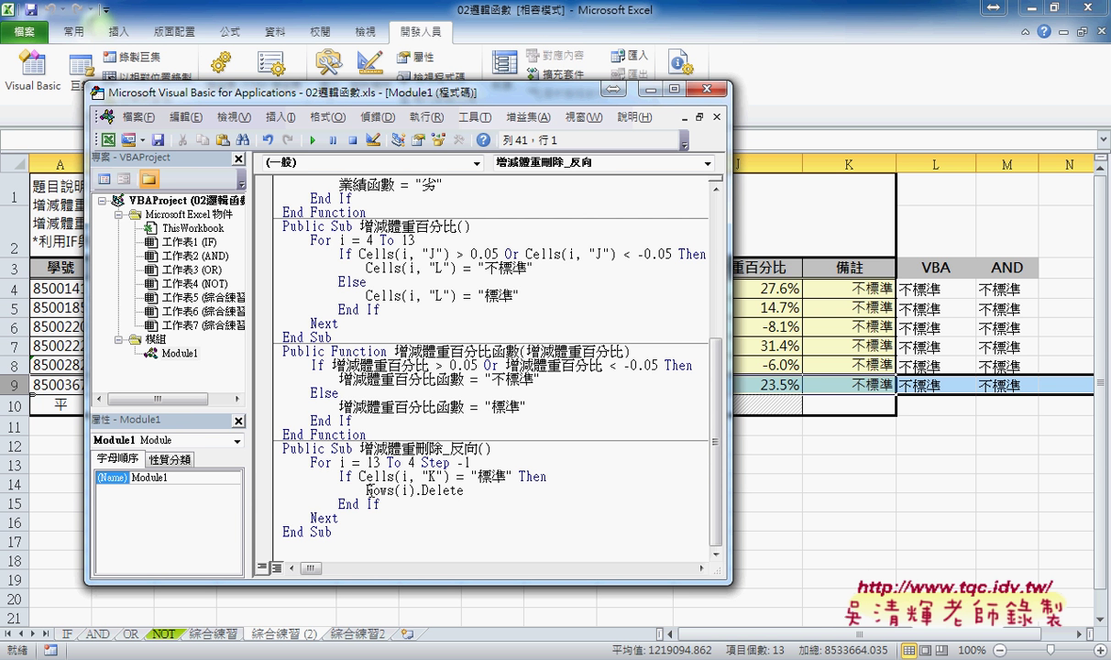
- Delete (i).Delete from the deletion line, leaving just Rows
{"action": "left_click_drag", "start_coordinate": [367, 490], "coordinate": [392, 490]}
{"action": "left_click_drag", "start_coordinate": [394, 490], "coordinate": [463, 490]}
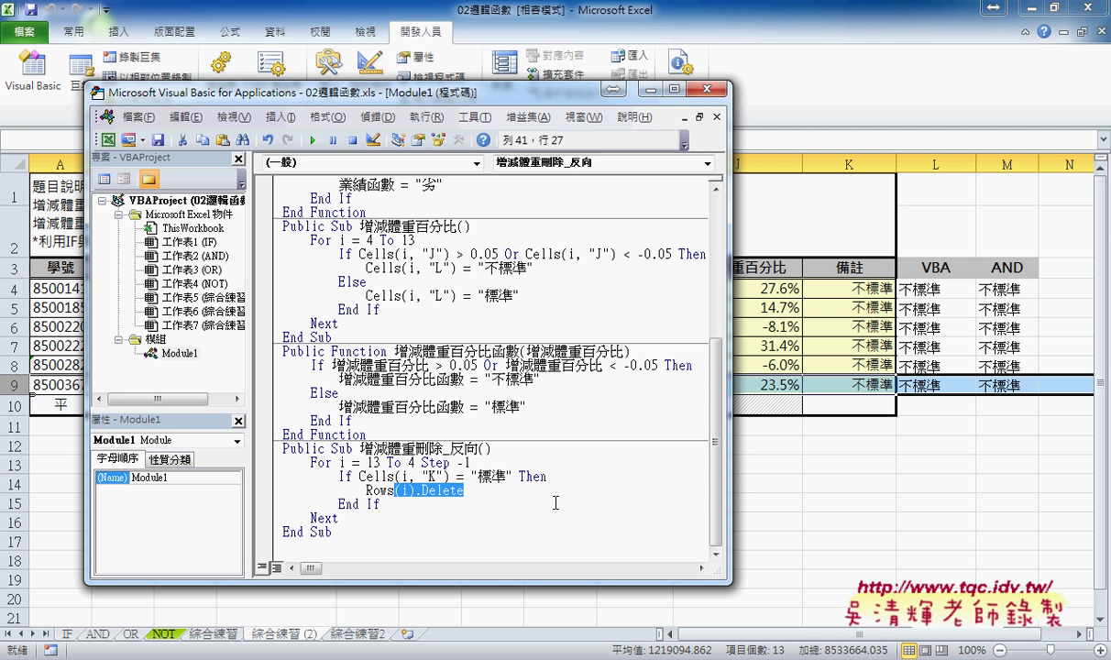
{"action": "key", "text": "Delete"}
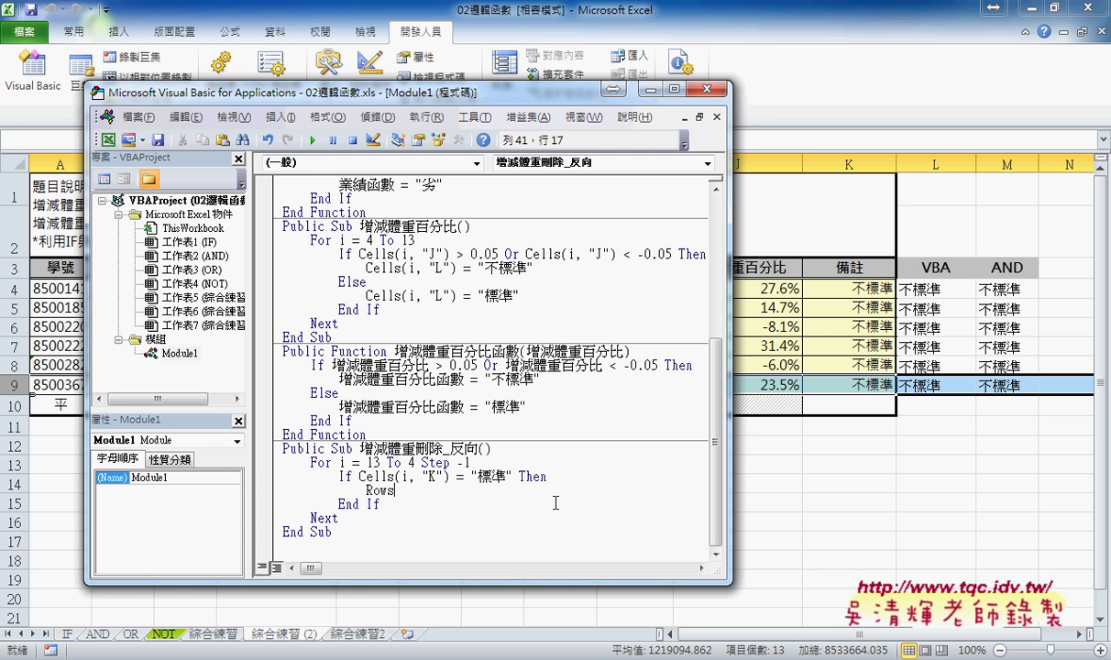
- Add a period after Rows to browse its member list, then open the Excel developer help
{"action": "type", "text": "."}
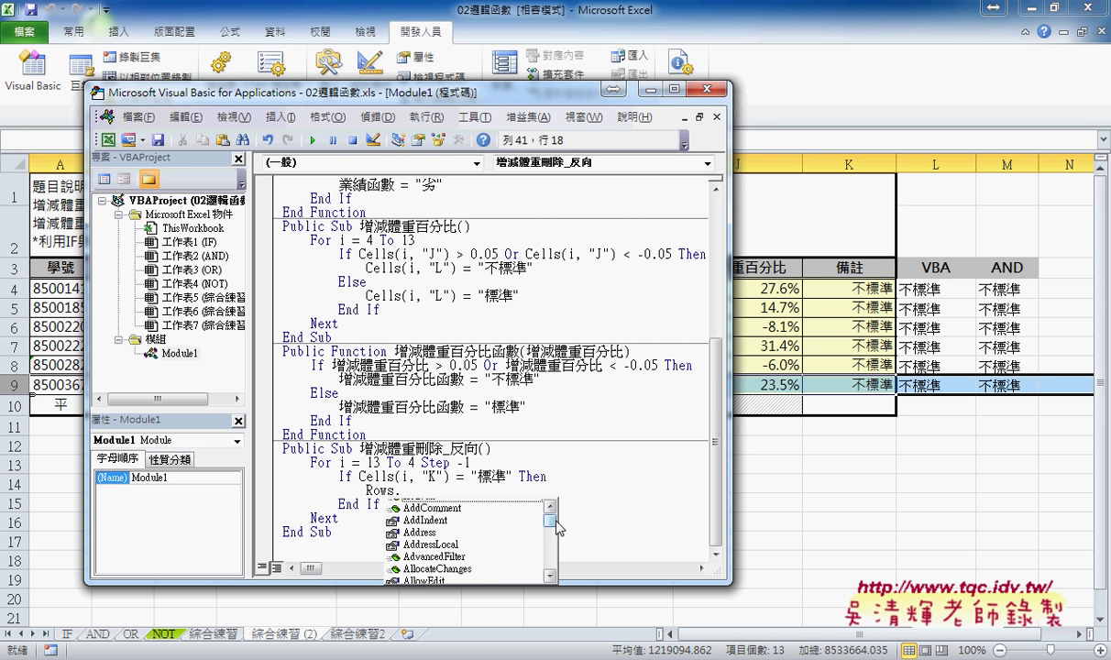
{"action": "scroll", "coordinate": [556, 530], "scroll_direction": "down", "scroll_amount": 4}
{"action": "scroll", "coordinate": [556, 529], "scroll_direction": "down", "scroll_amount": 4}
{"action": "scroll", "coordinate": [556, 529], "scroll_direction": "down", "scroll_amount": 1}
{"action": "scroll", "coordinate": [556, 530], "scroll_direction": "up", "scroll_amount": 10}
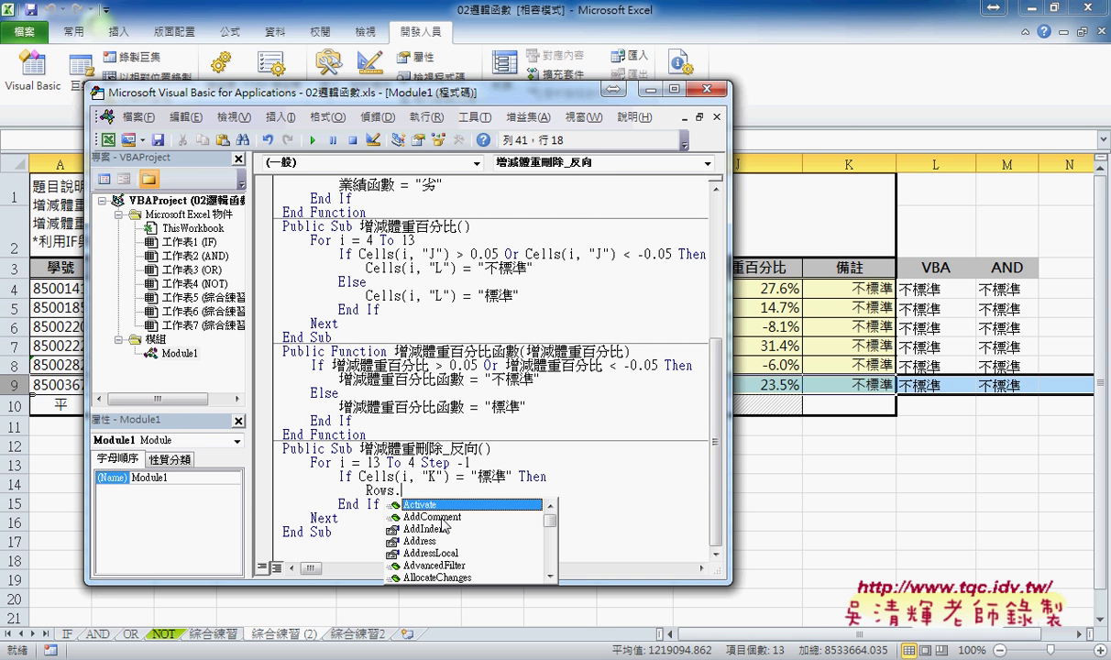
{"action": "key", "text": "Left"}
{"action": "key", "text": "Left"}
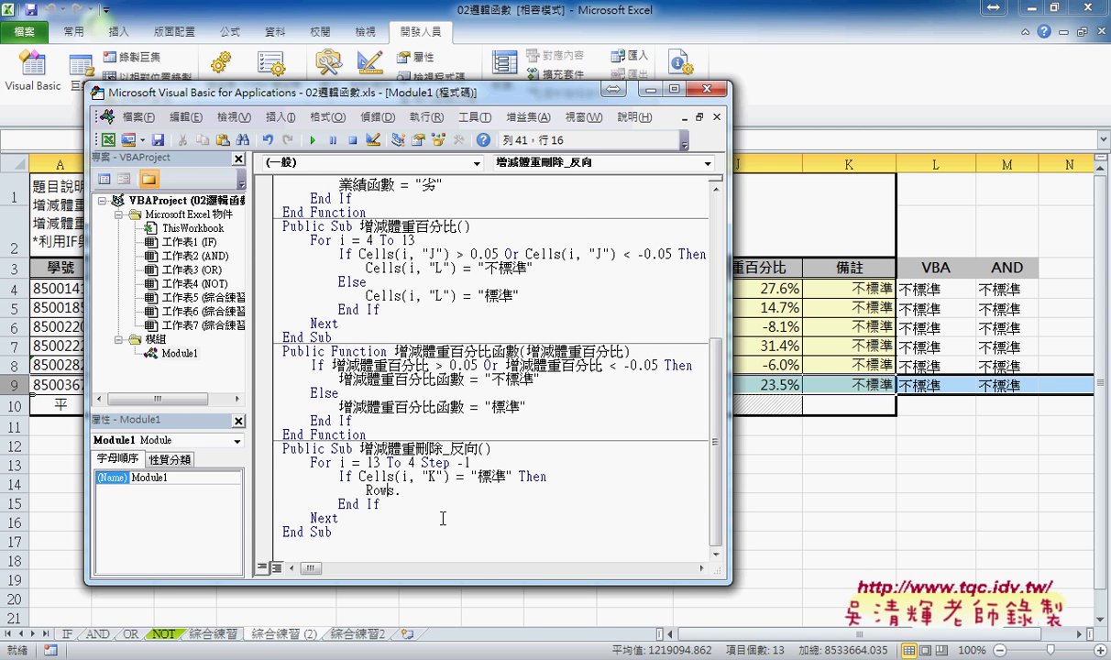
{"action": "key", "text": "F1"}
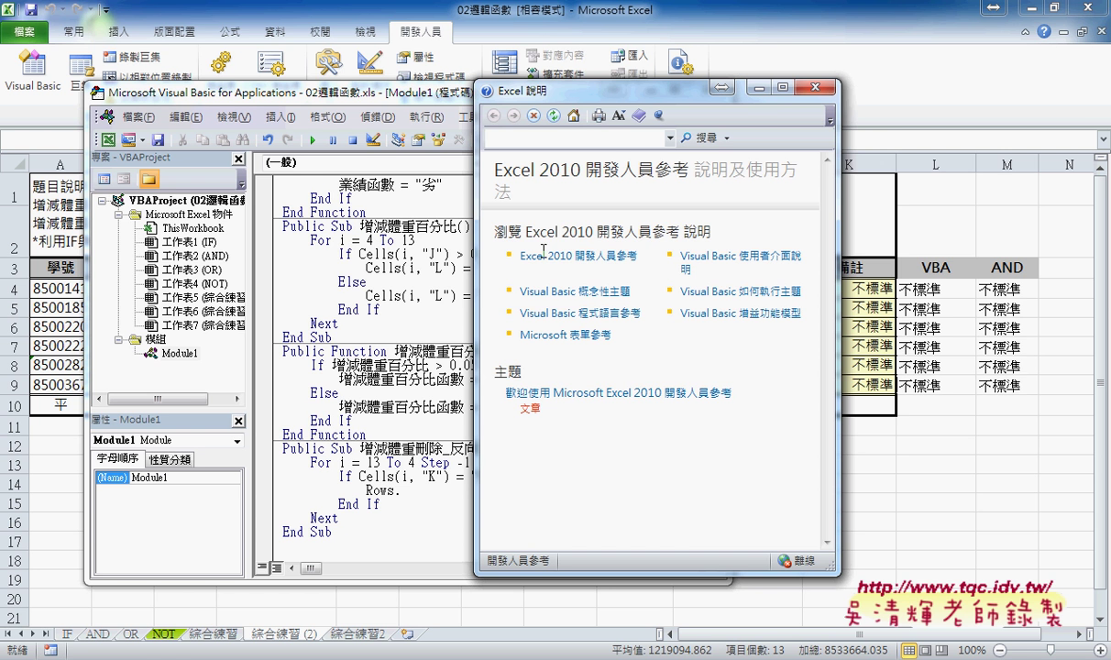
- Search the Excel help for "rows" and scroll through the results
{"action": "left_click", "coordinate": [532, 138]}
{"action": "type", "text": "r"}
{"action": "type", "text": "ows"}
{"action": "key", "text": "Return"}
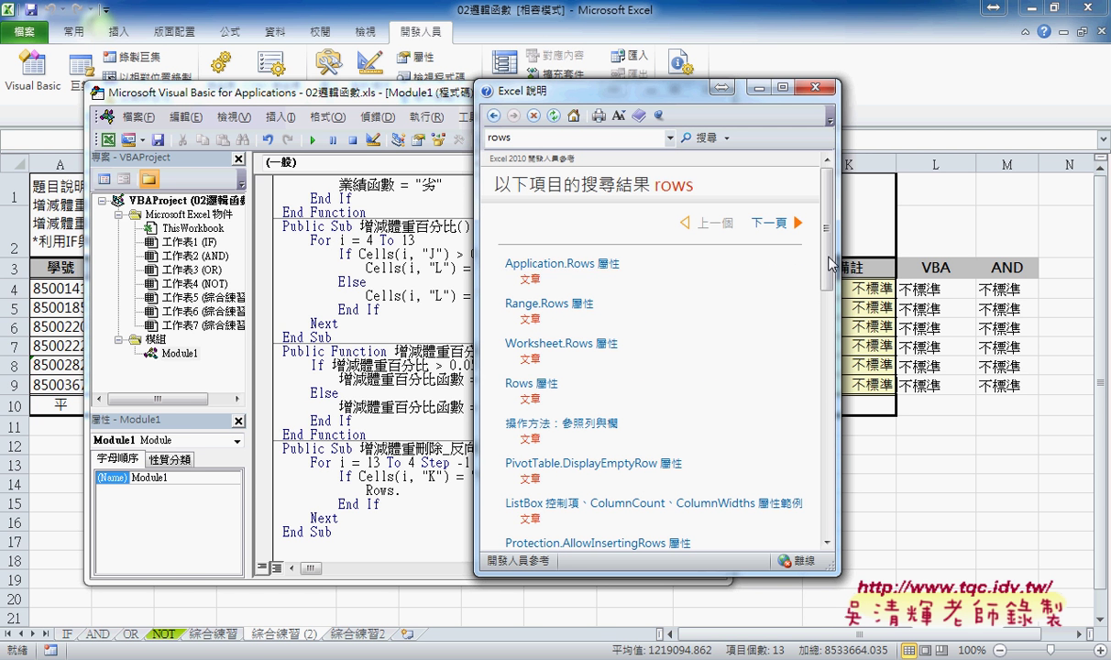
{"action": "scroll", "coordinate": [832, 295], "scroll_direction": "down", "scroll_amount": 3}
{"action": "mouse_move", "coordinate": [832, 296]}
{"action": "left_mouse_down"}
{"action": "mouse_move", "coordinate": [826, 504]}
{"action": "mouse_move", "coordinate": [826, 243]}
{"action": "left_mouse_up"}
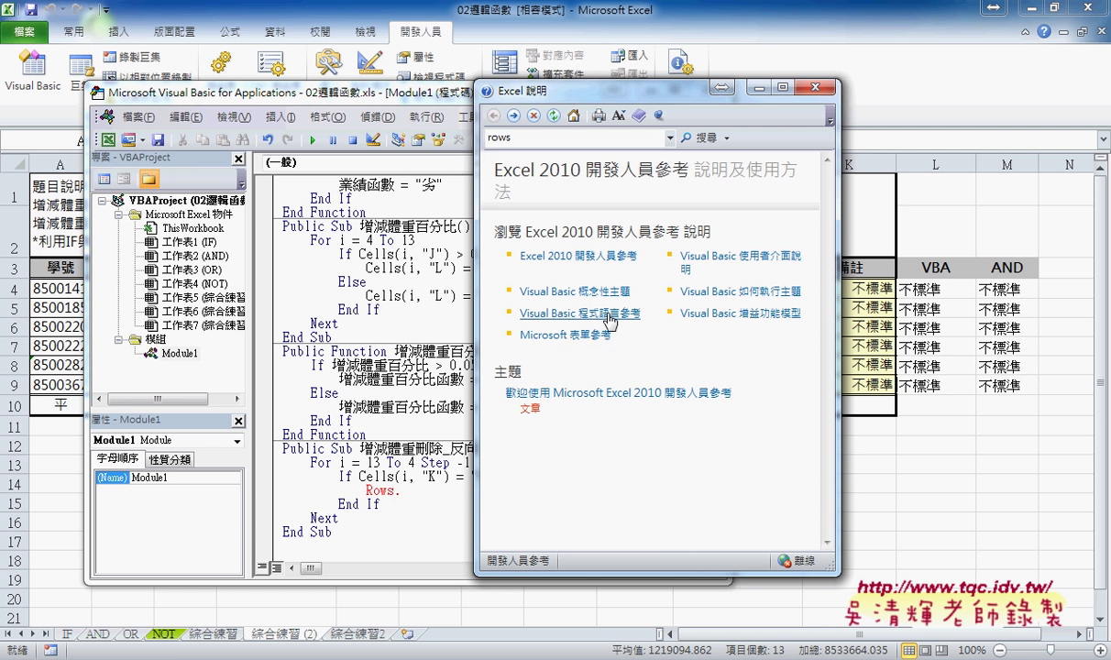
- Browse the Visual Basic 程式語言參考 物件 topic, go back to the home page, and close Help
{"action": "left_click", "coordinate": [578, 313]}
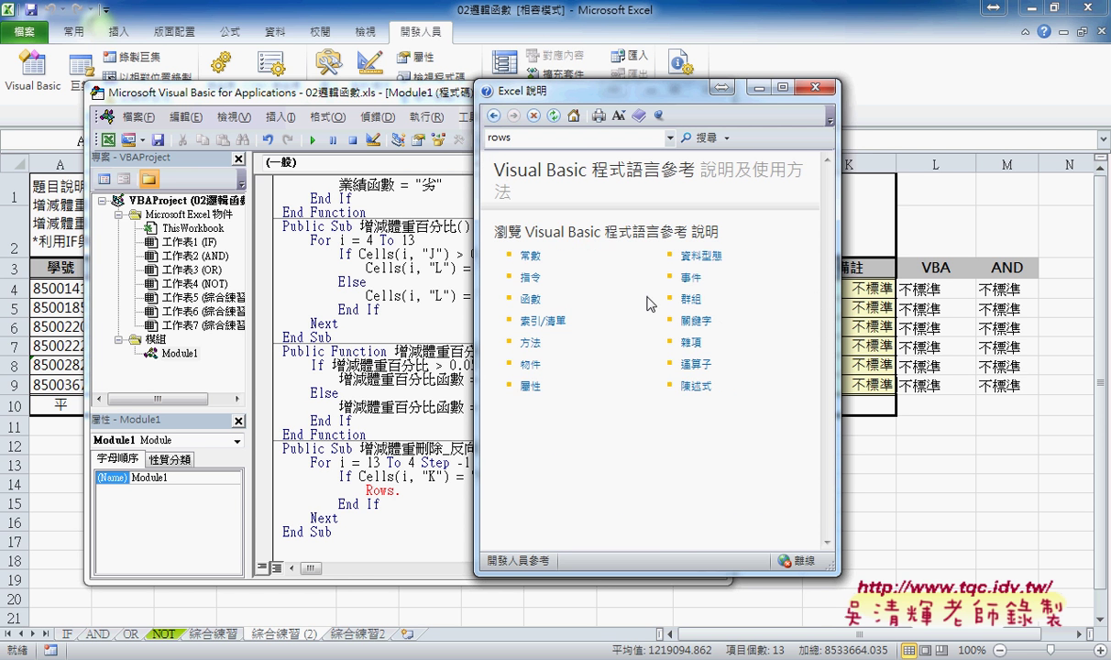
{"action": "left_click", "coordinate": [530, 364]}
{"action": "mouse_move", "coordinate": [828, 323]}
{"action": "left_mouse_down"}
{"action": "mouse_move", "coordinate": [829, 475]}
{"action": "mouse_move", "coordinate": [815, 302]}
{"action": "left_mouse_up"}
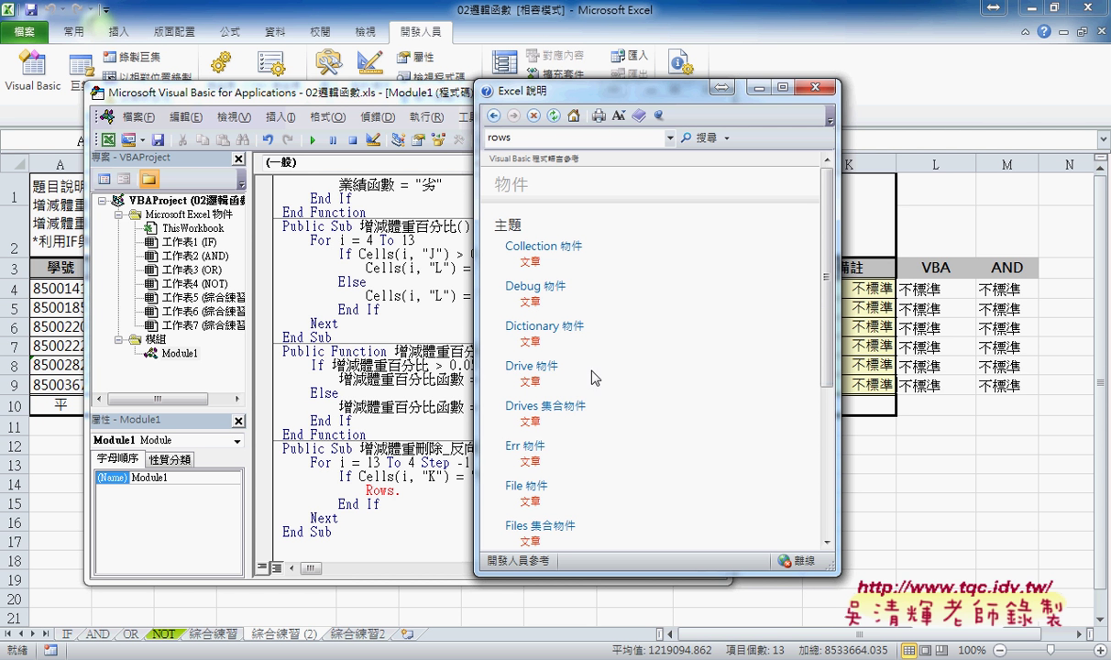
{"action": "left_click", "coordinate": [493, 117]}
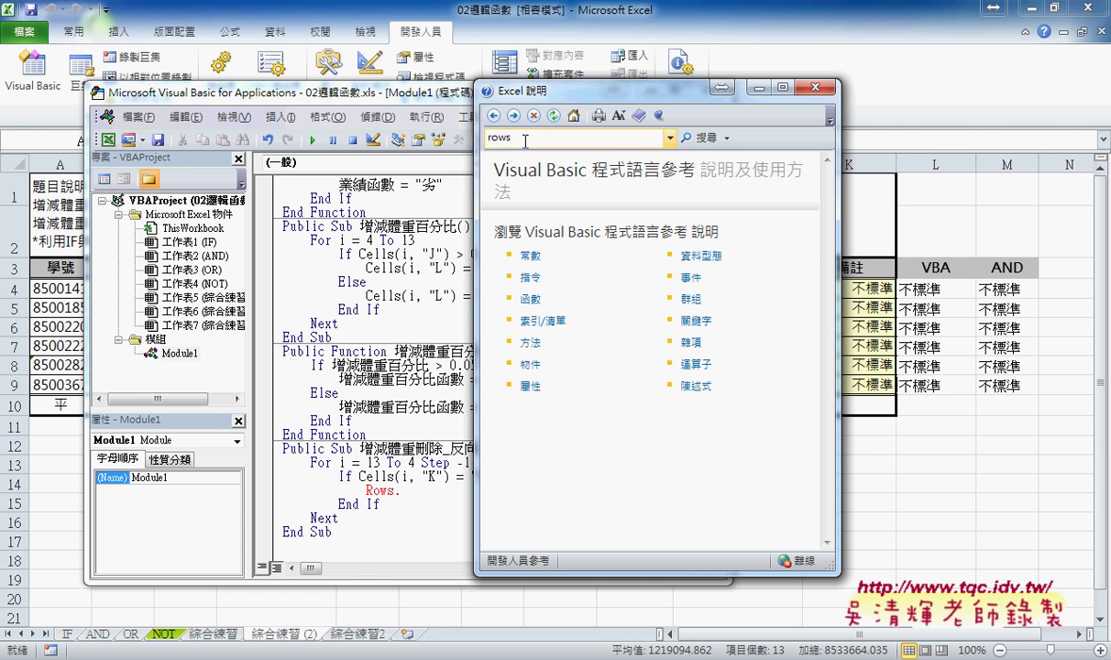
{"action": "left_click", "coordinate": [493, 117]}
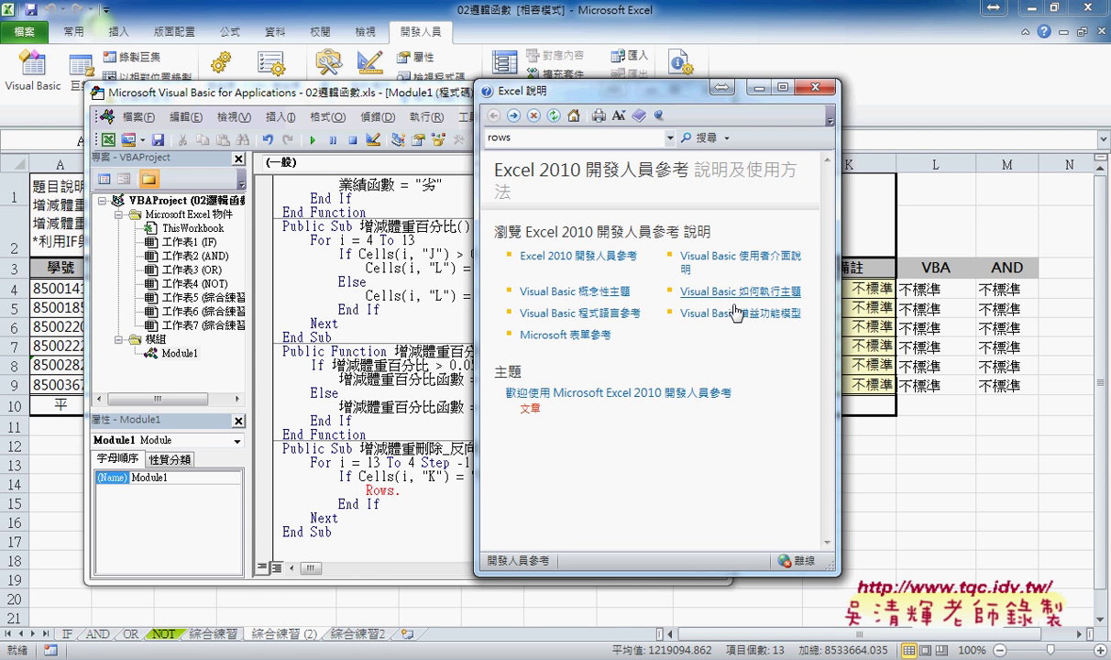
{"action": "left_click", "coordinate": [814, 89]}
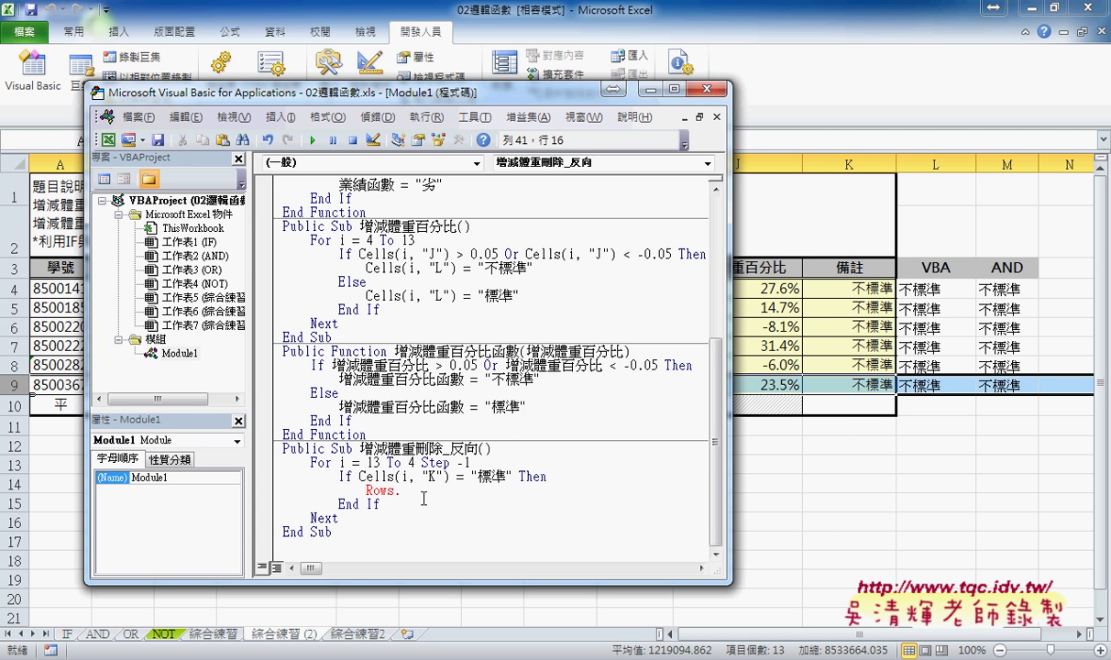
- Undo the last edit on the If block's deletion line, working back toward Rows(i).Delete
{"action": "key", "text": "ctrl+z"}
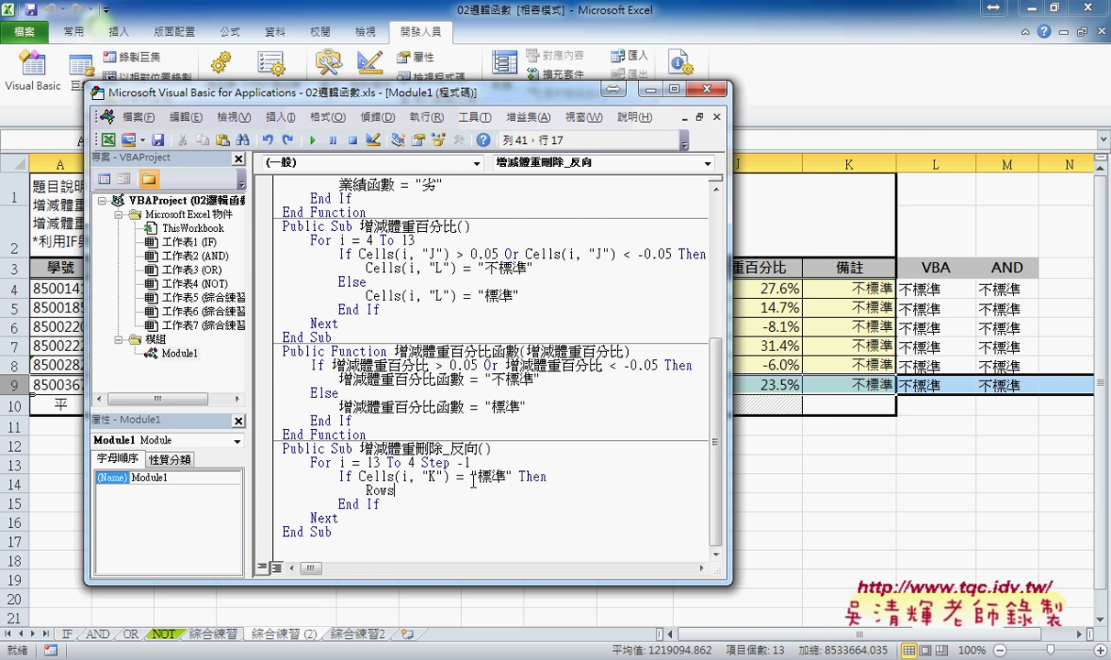